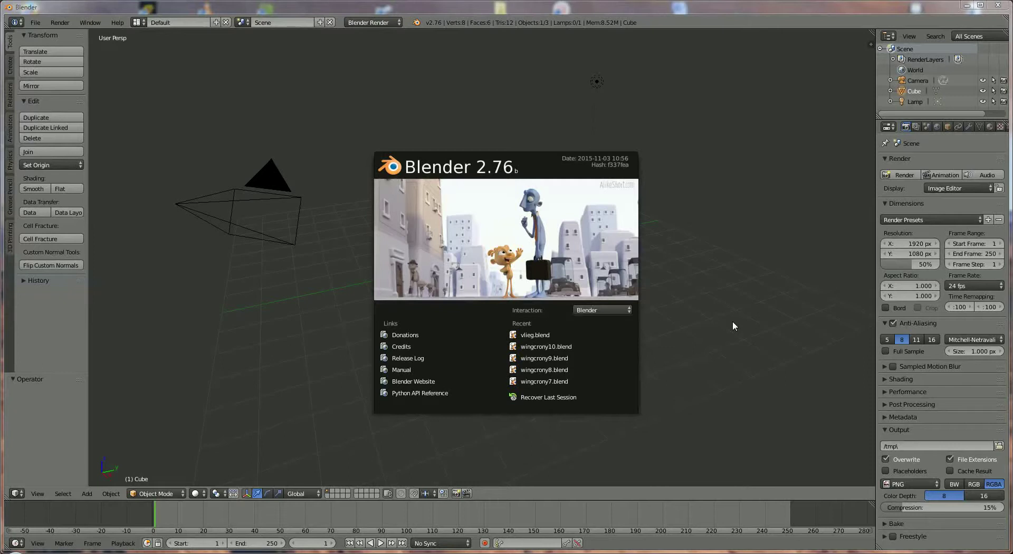
- Close the splash, delete the default cube and add a cylinder at the scene centre
click(733, 326)
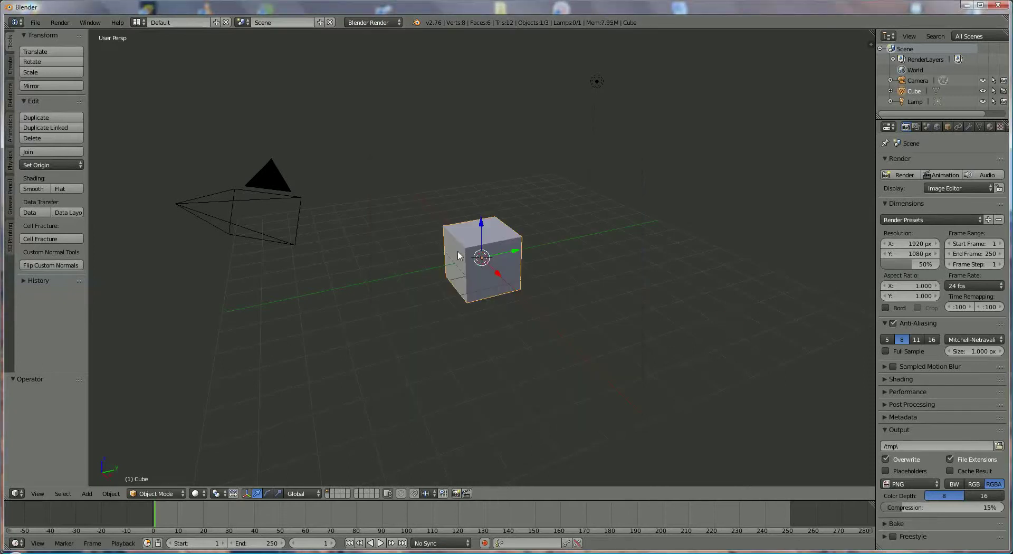
key(x)
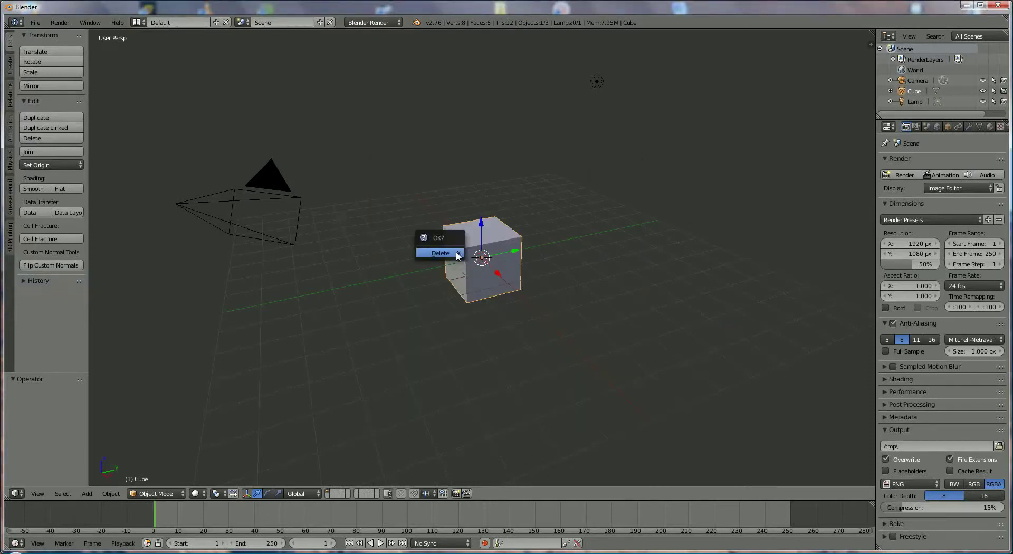
click(457, 255)
click(86, 494)
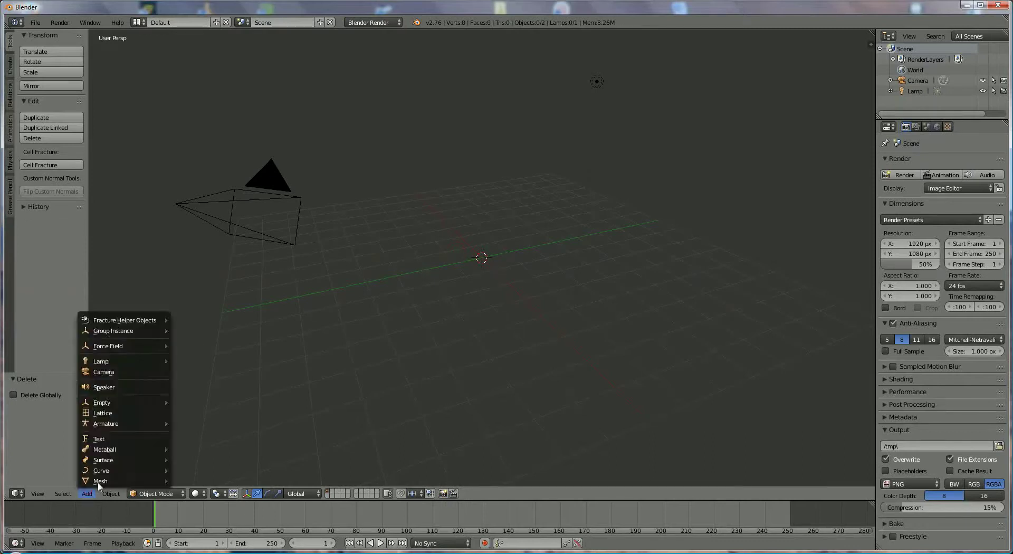
key(Escape)
click(87, 494)
key(Escape)
click(87, 494)
mouse_move(154, 470)
click(216, 306)
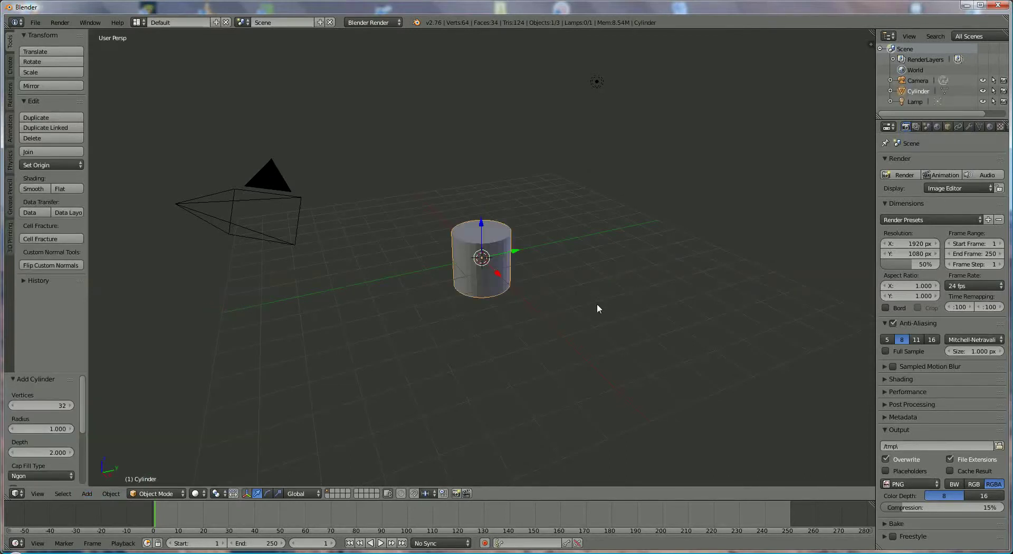
- Show the sidebar and hide the Cylinder from the viewport via its Outliner eye icon
key(n)
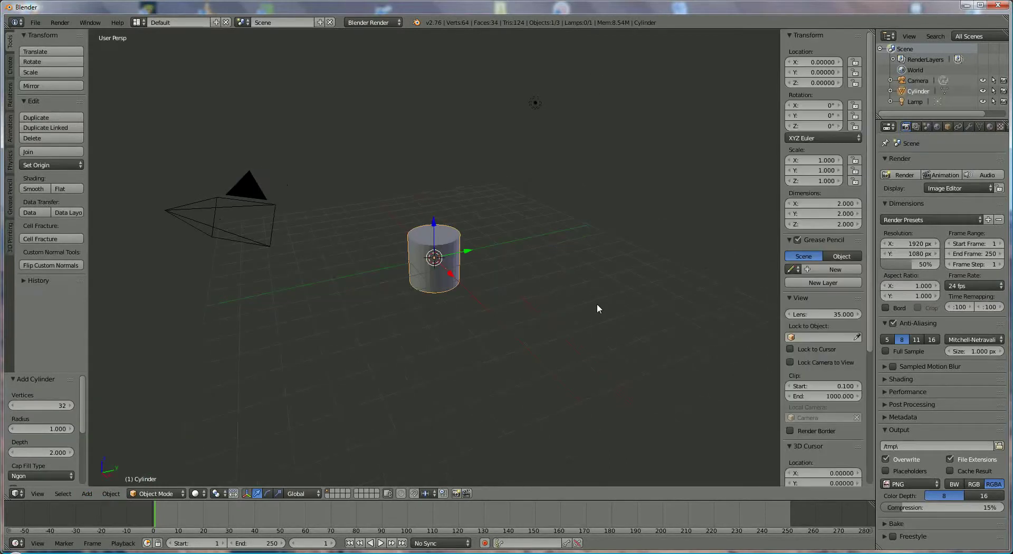
click(983, 91)
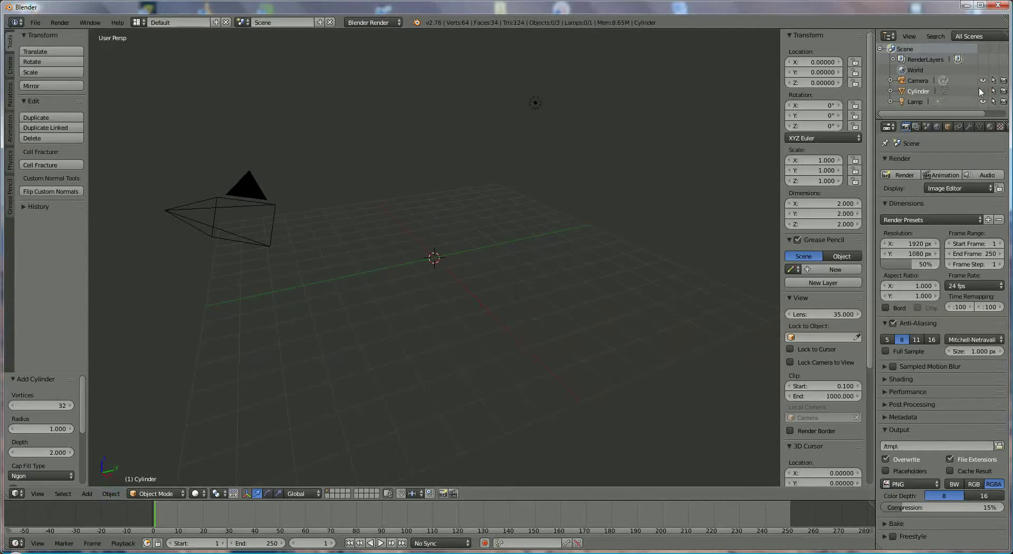
click(983, 91)
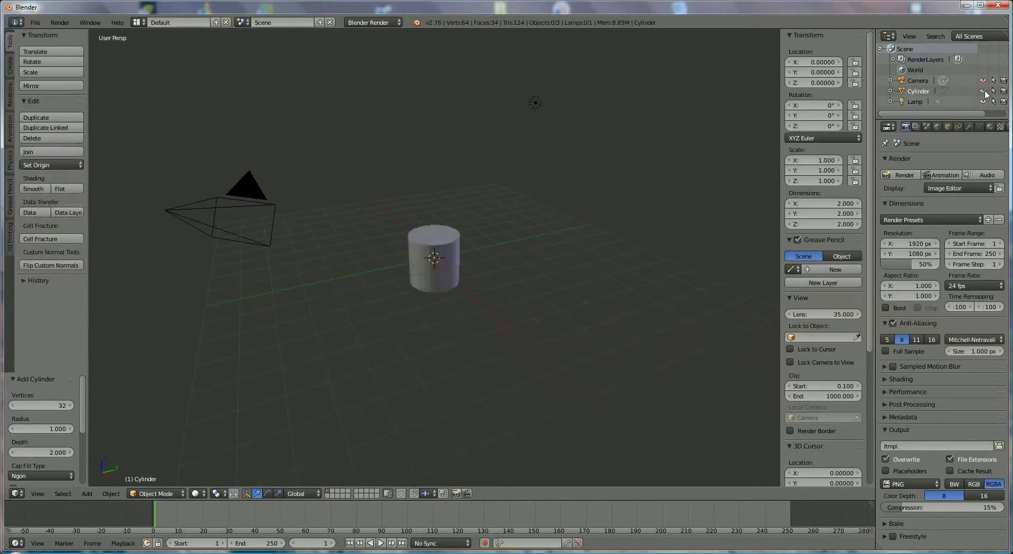
click(983, 91)
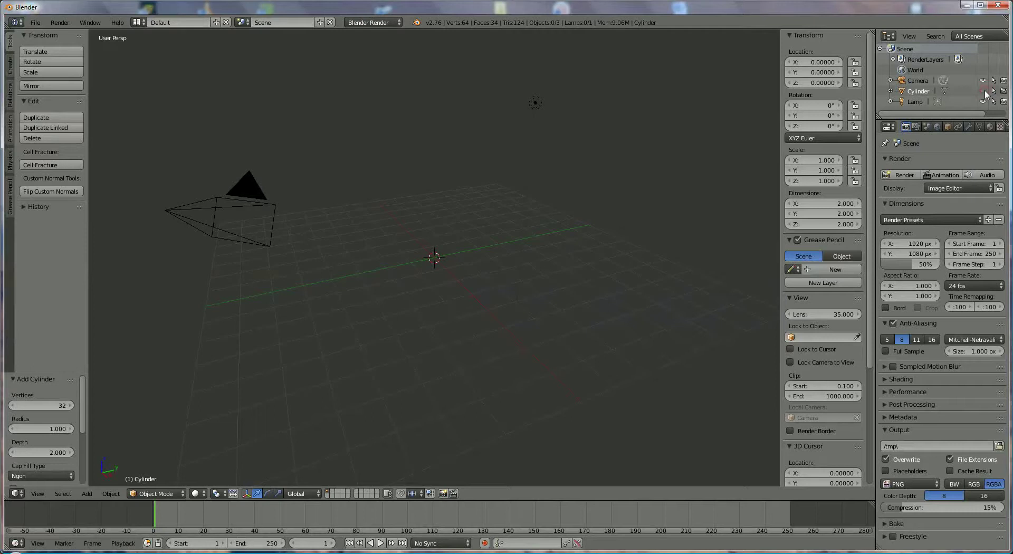
click(984, 92)
click(983, 91)
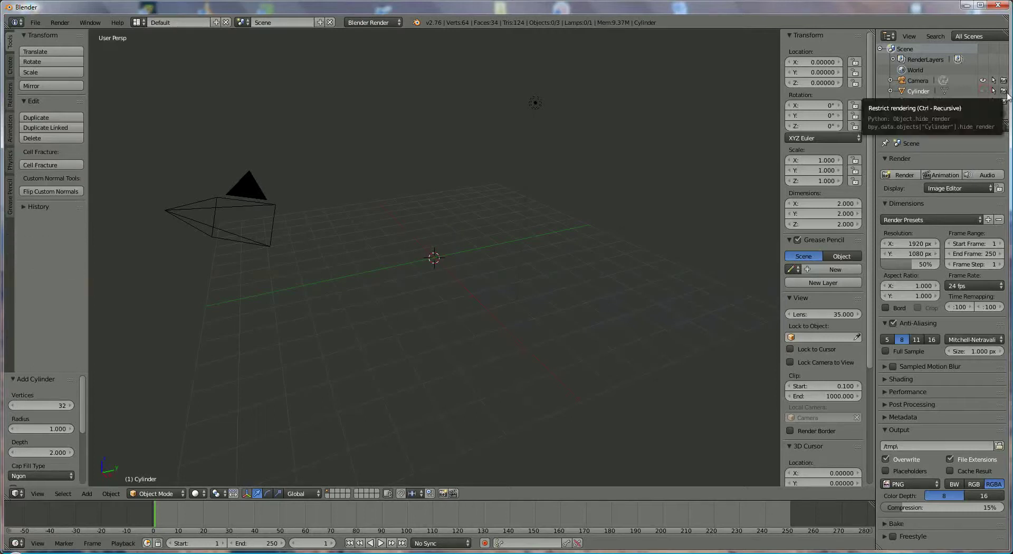
- Add a circle mesh and set it to 40 vertices with a 0.25 radius
click(87, 494)
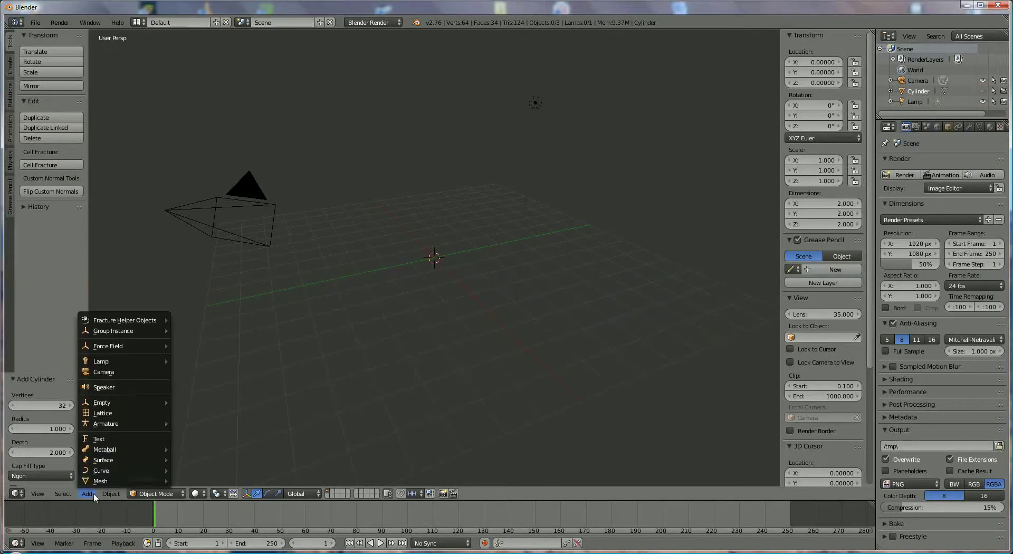
mouse_move(98, 481)
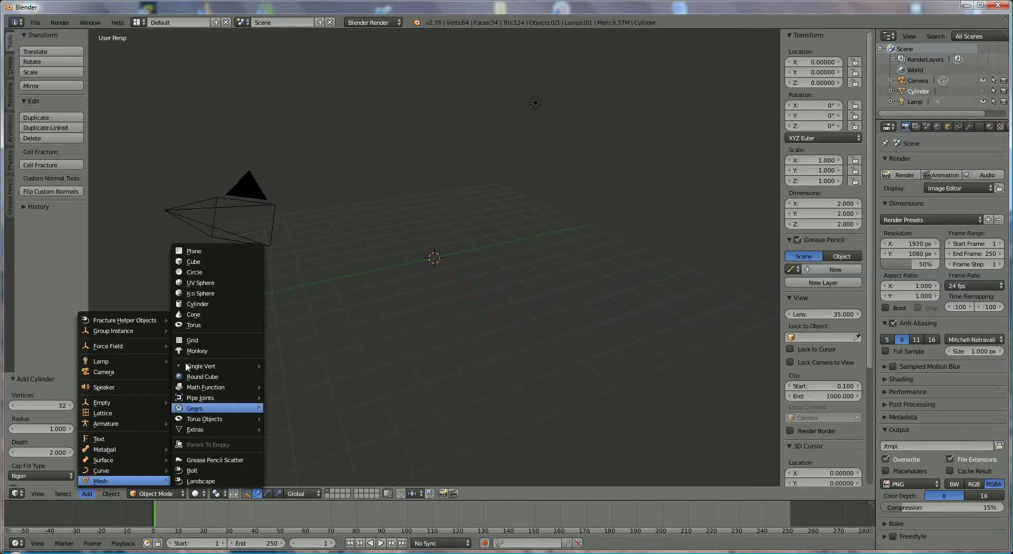
click(195, 272)
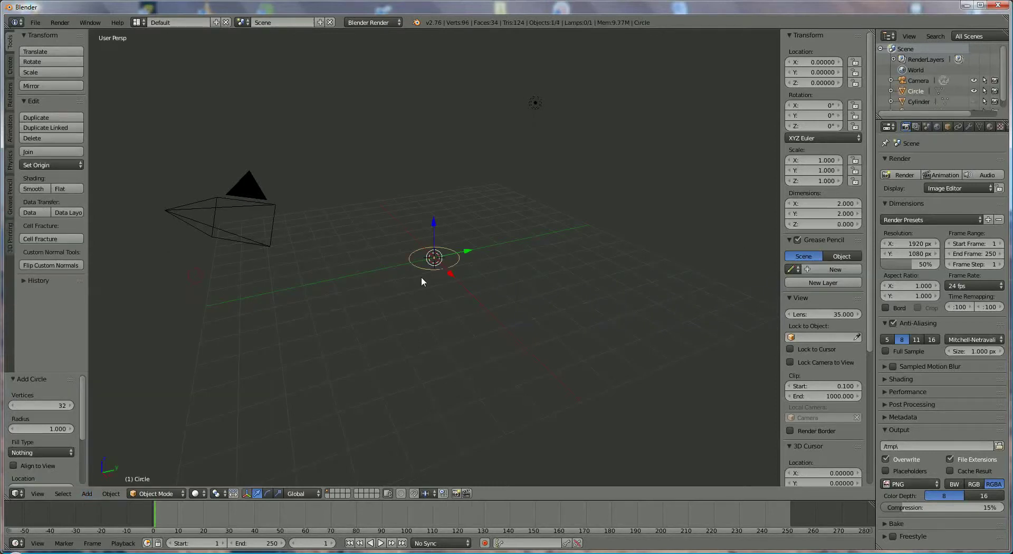
click(59, 405)
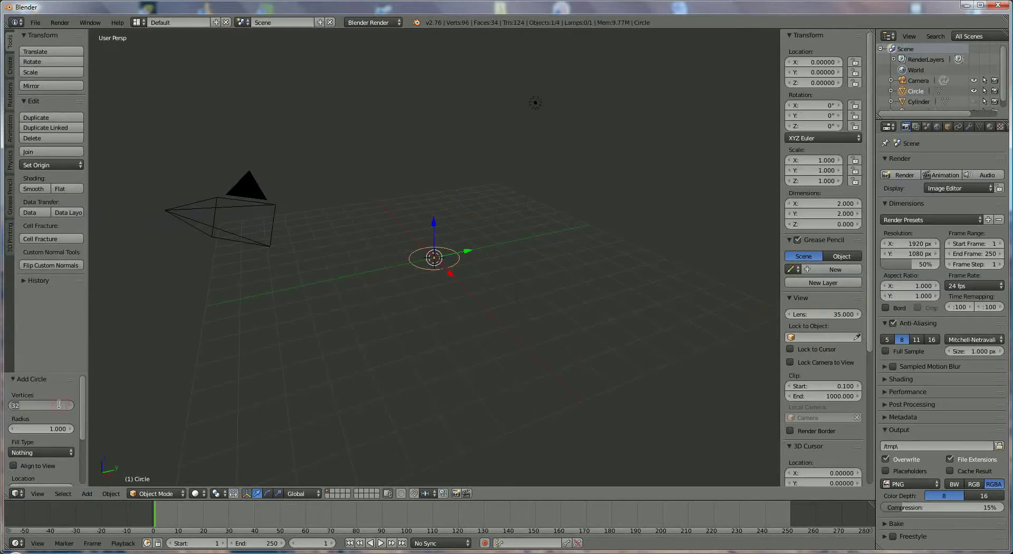
text(40)
key(Return)
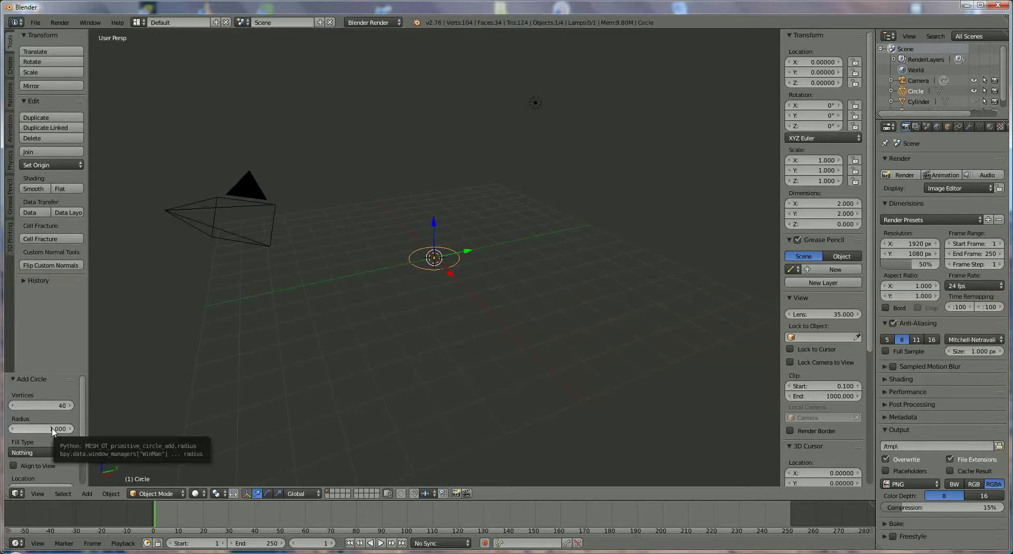
click(53, 430)
text(2)
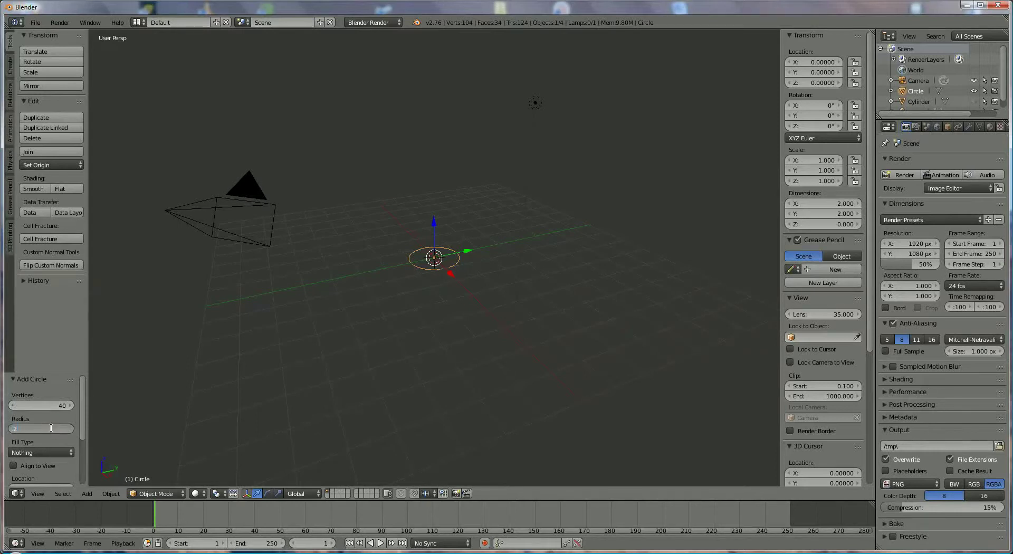
text(5)
key(Return)
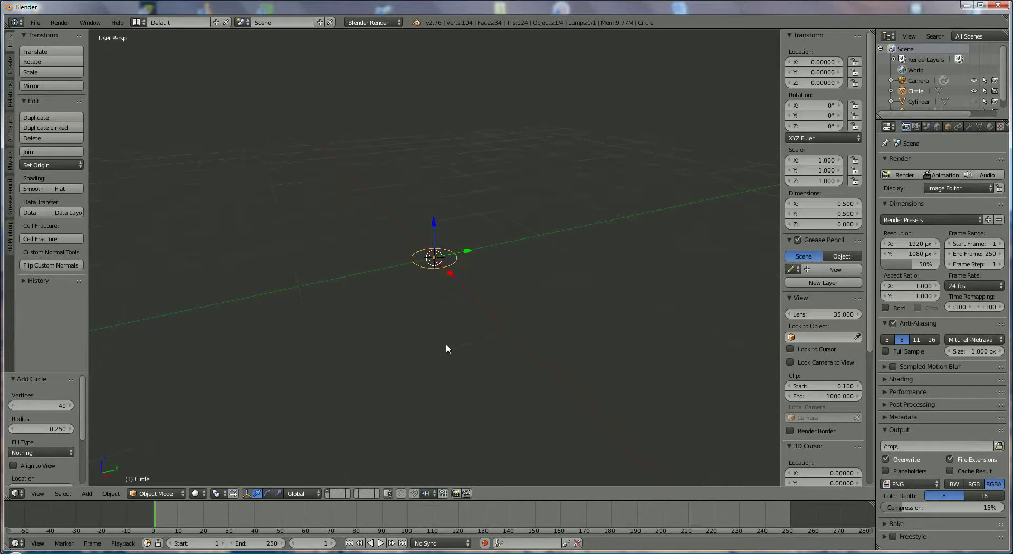
- Rotate the circle 90° about Y and set its Y location to 2
key(r)
key(y)
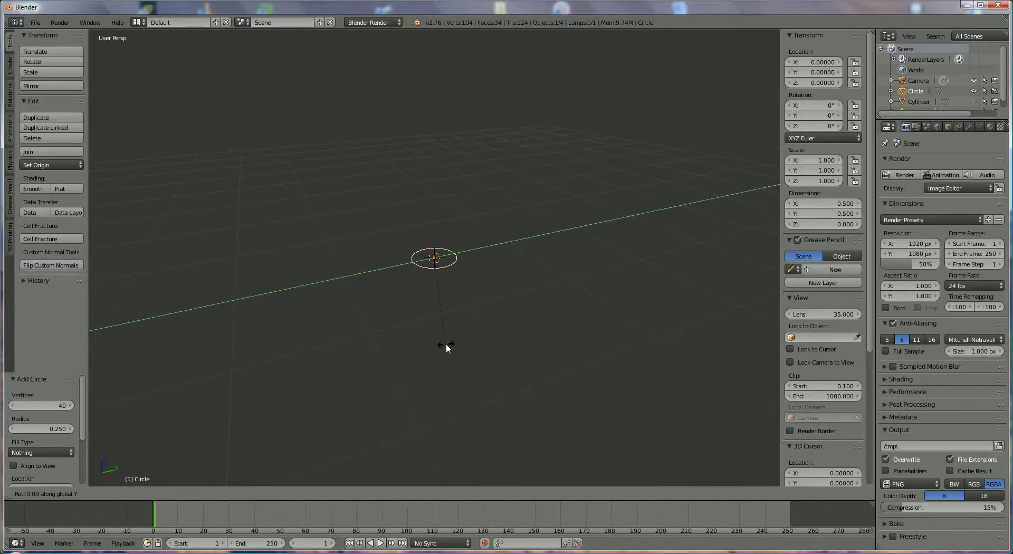
text(90)
key(Return)
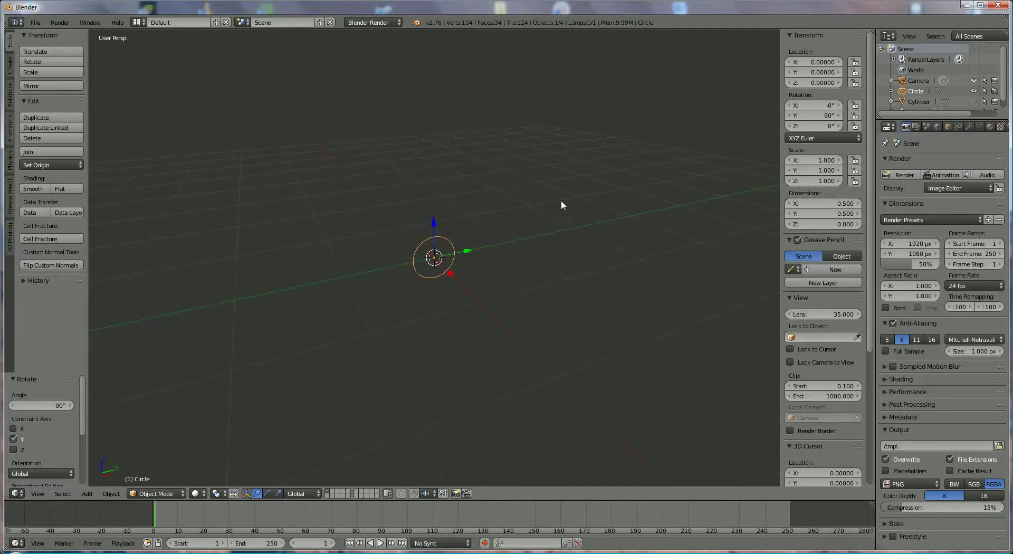
click(820, 73)
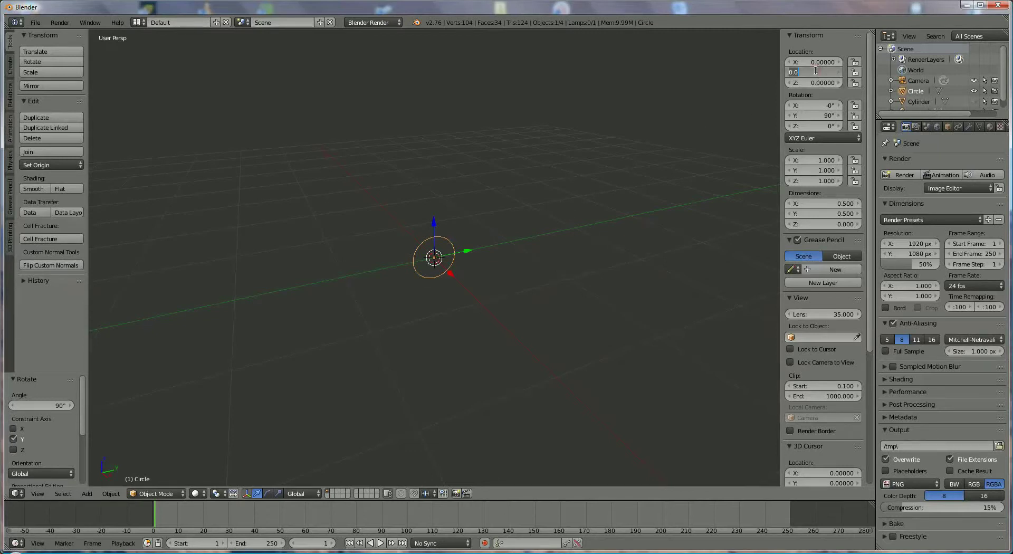
text(2)
key(Return)
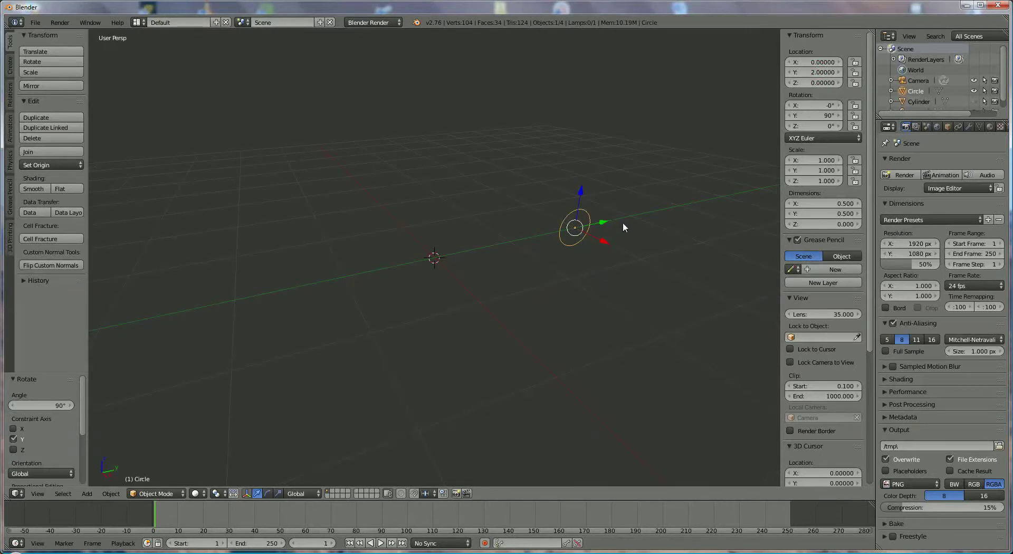
- Make the Cylinder visible again in the viewport
middle_drag(623, 228, 524, 231)
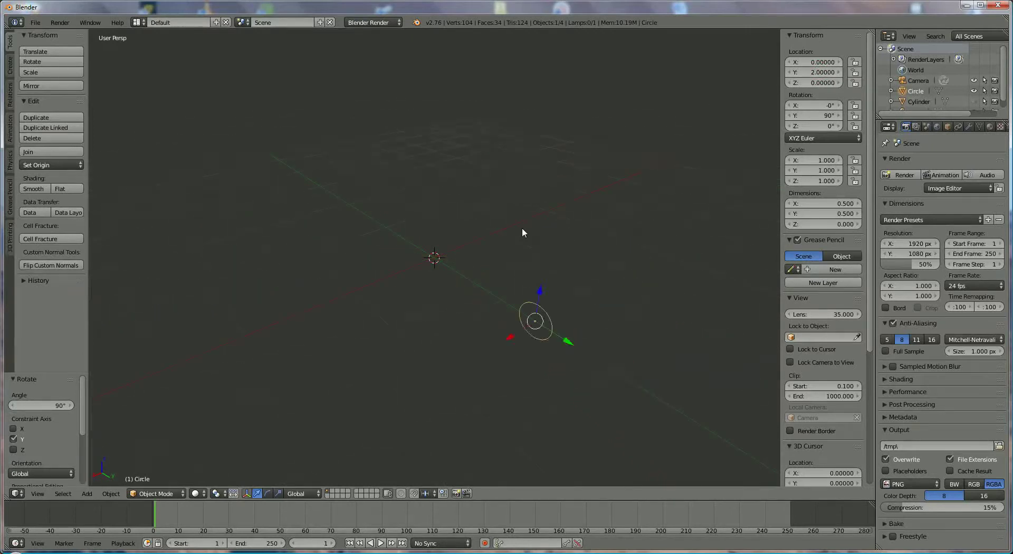
click(974, 101)
scroll(614, 211, down, 1)
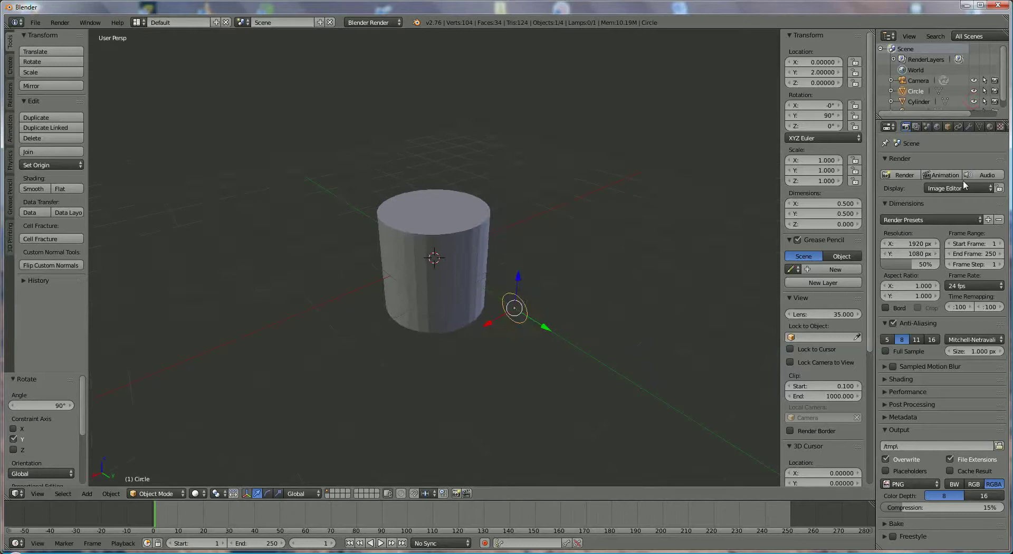
- Add a Screw modifier to the circle in the Modifiers tab
click(969, 128)
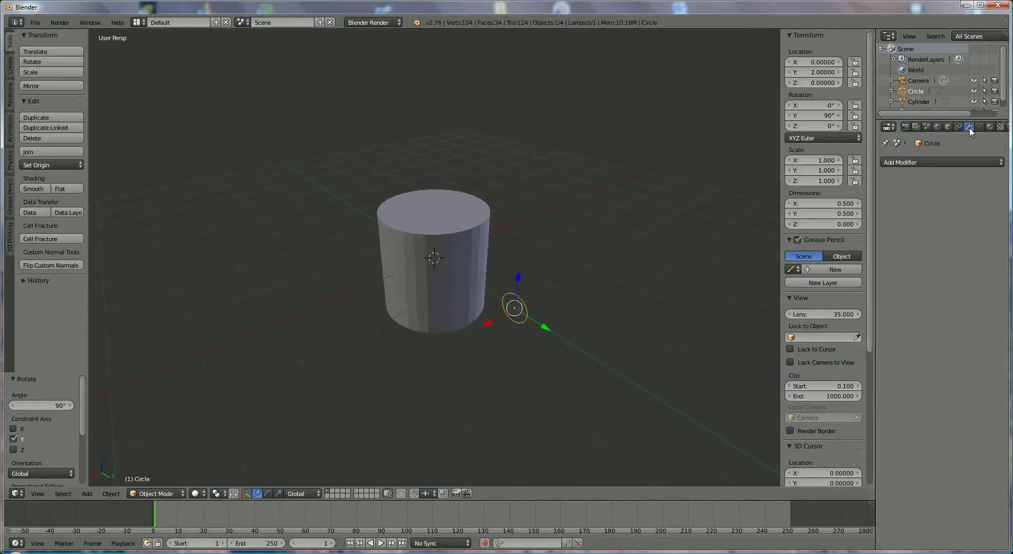
click(947, 160)
click(788, 291)
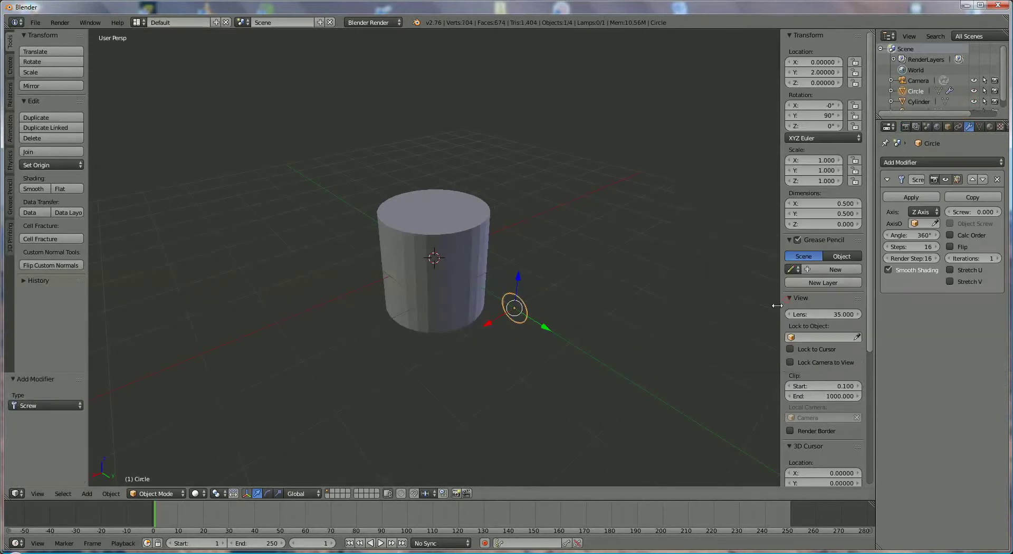
- Switch the circle into Edit Mode and check the Screw Axis setting
click(158, 494)
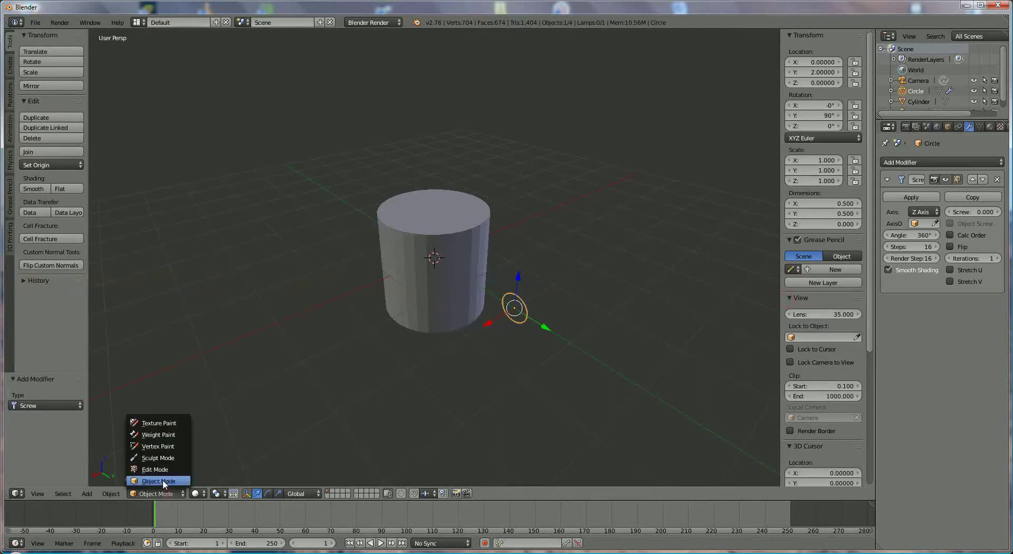
click(158, 470)
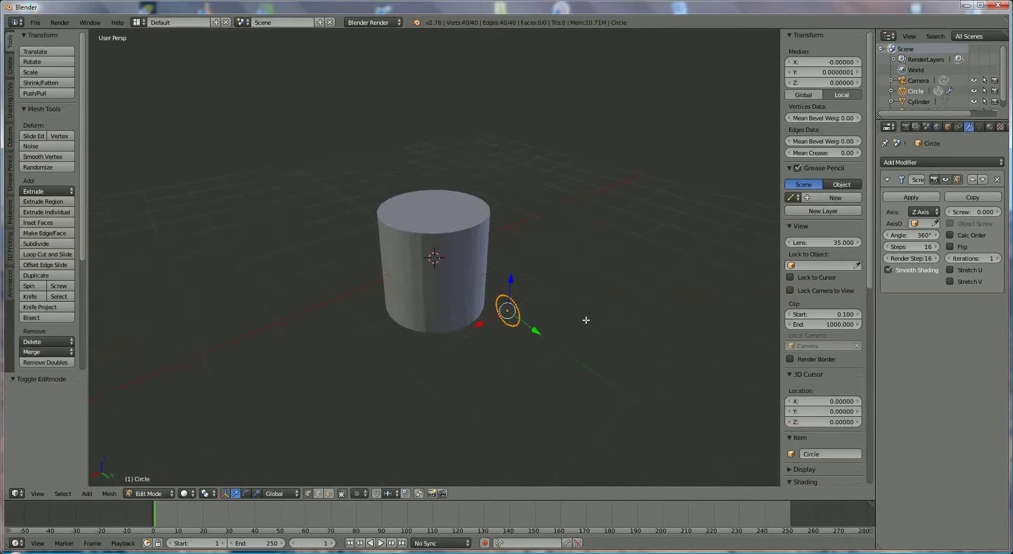
middle_drag(586, 320, 565, 316)
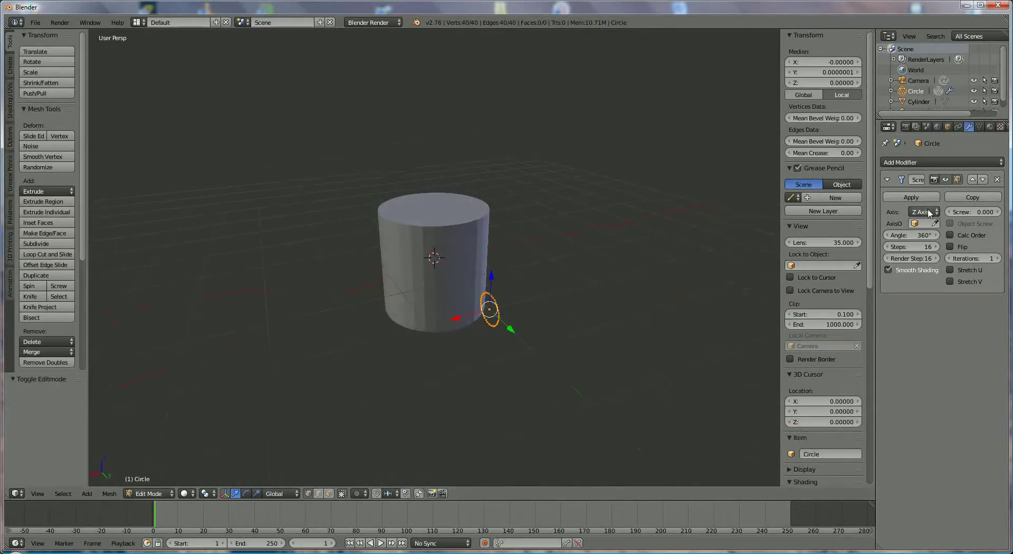
click(931, 212)
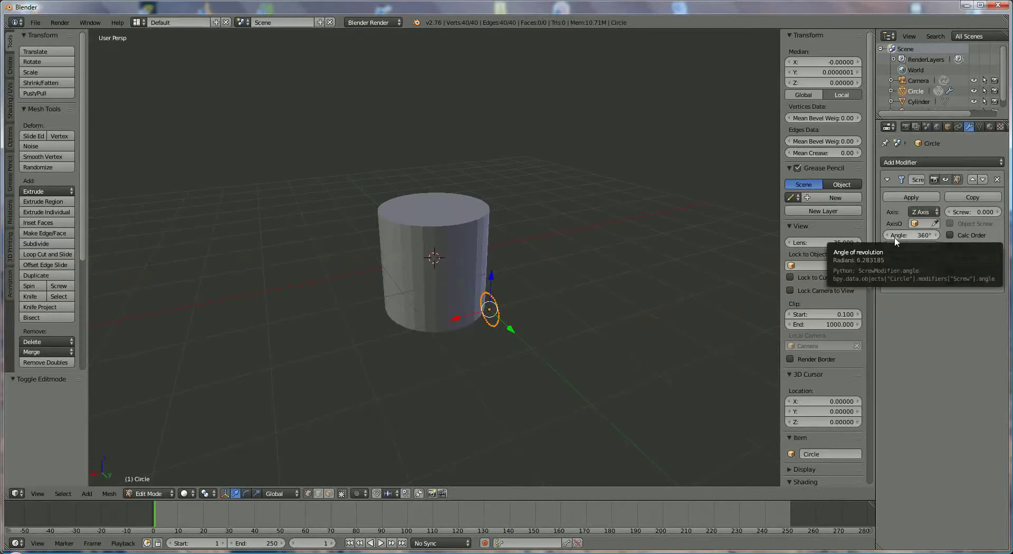
- Set the Screw modifier's angle to 360° and its screw offset to 3
click(916, 236)
text(3)
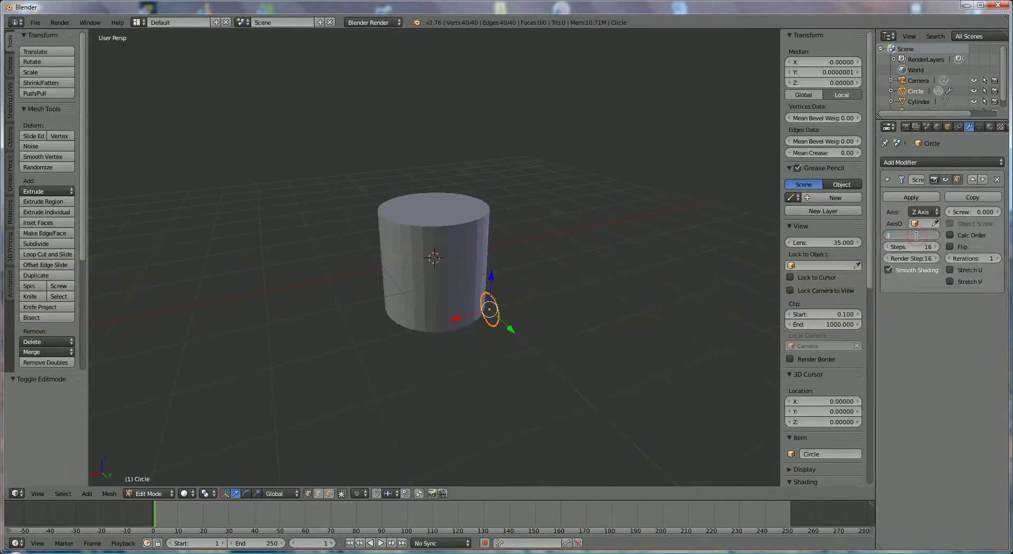
text(60)
key(Return)
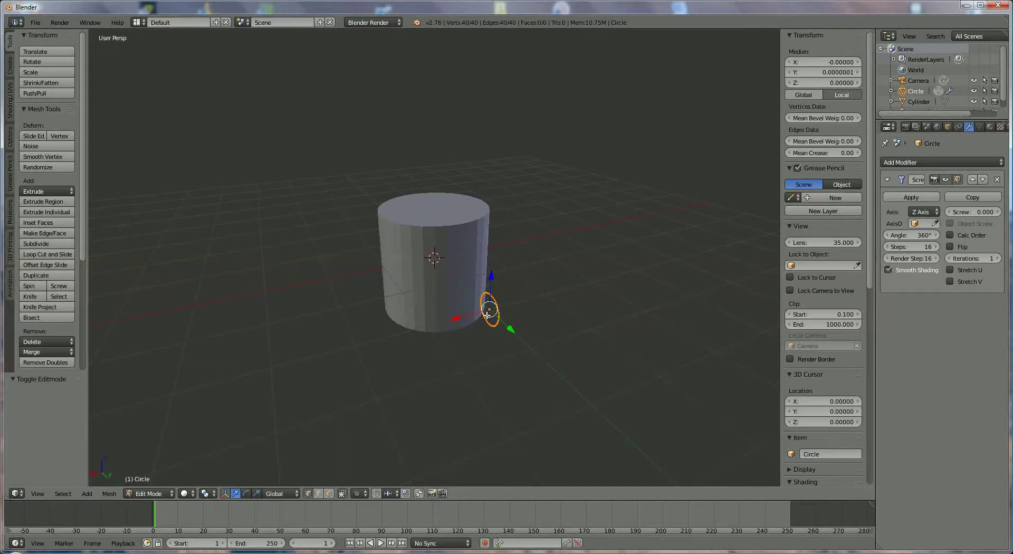
click(979, 212)
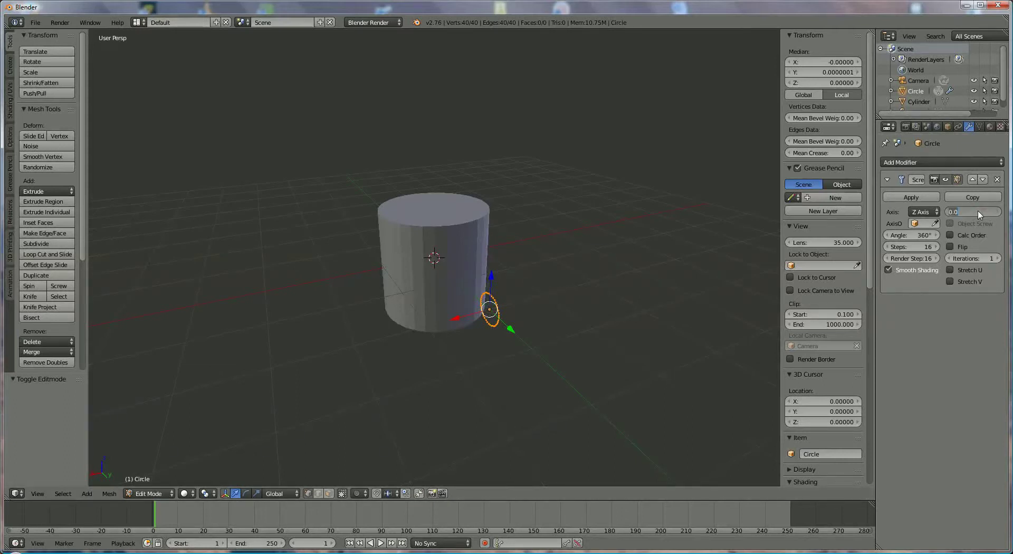
text(3)
key(Return)
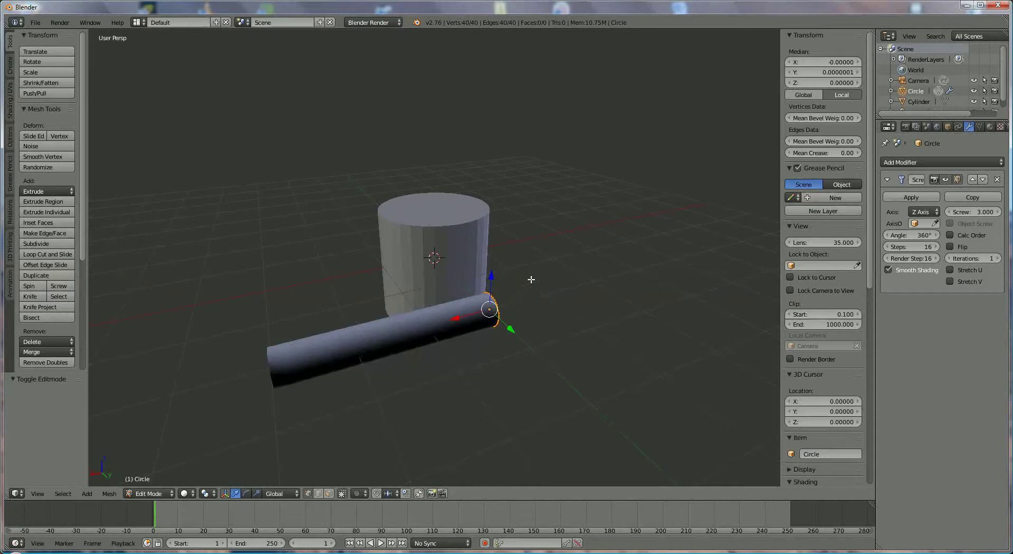
- Try the Y and X screw axes, then set the axis back to Z
click(923, 213)
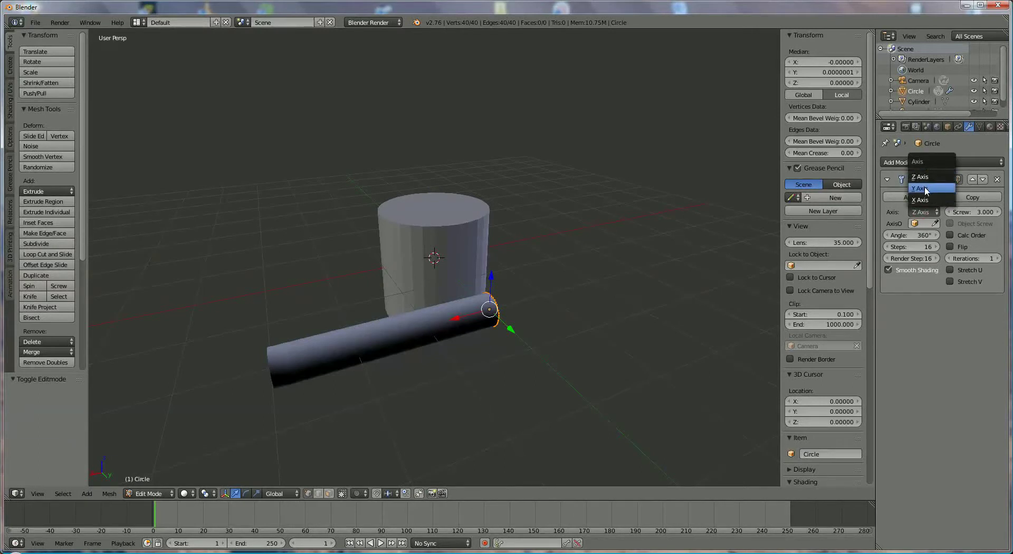
click(922, 189)
click(929, 212)
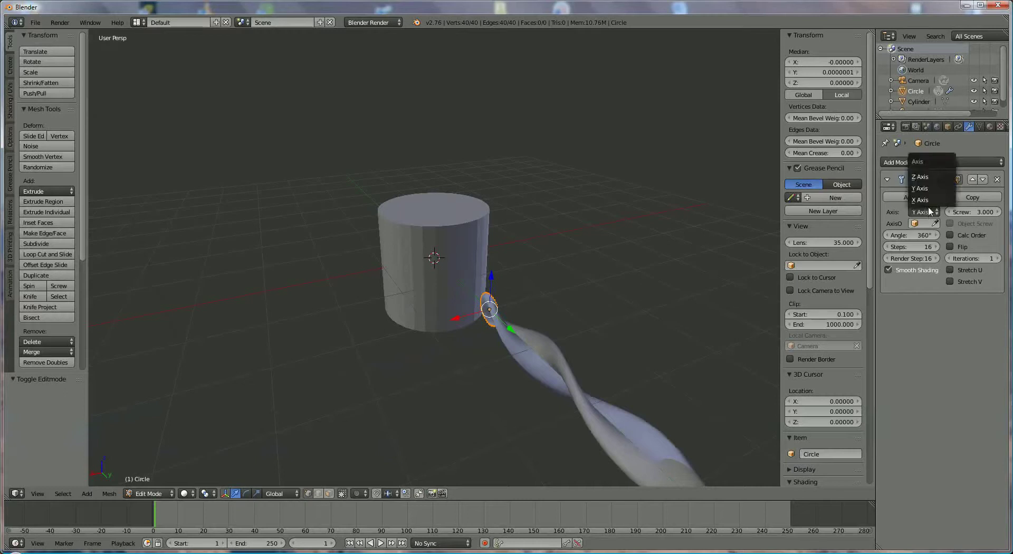
click(930, 200)
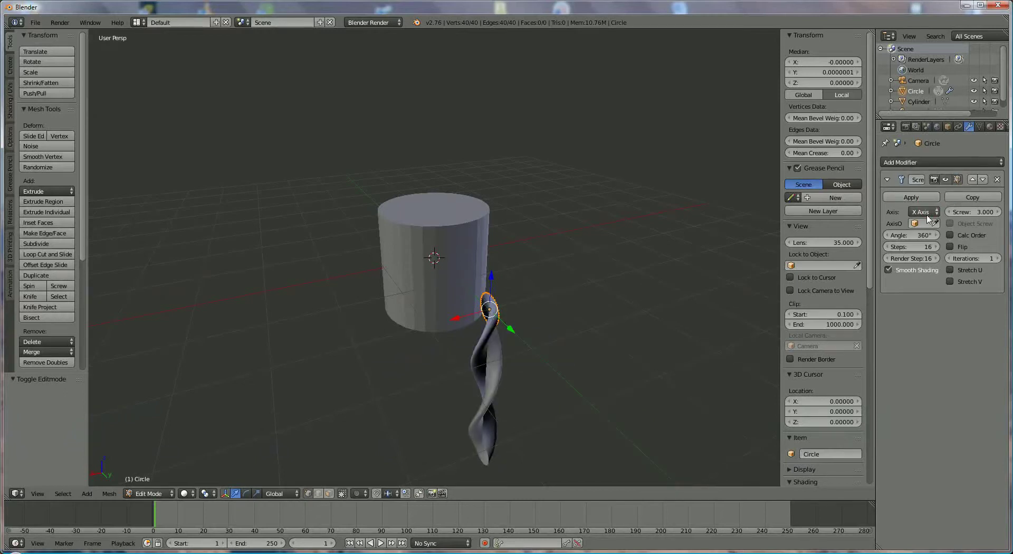
click(928, 214)
click(929, 178)
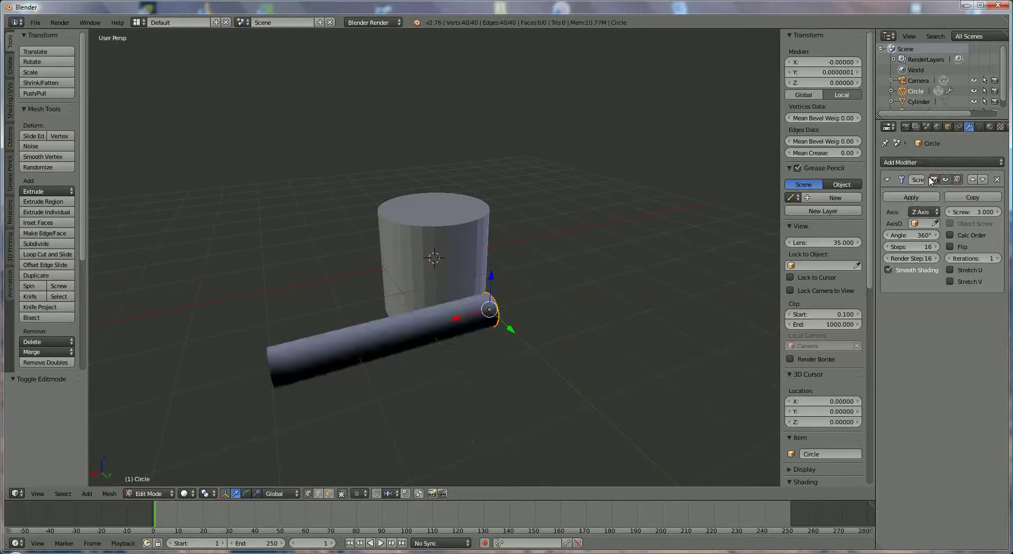
- Make the Cylinder the screw's axis object so the tube spirals around it
click(924, 224)
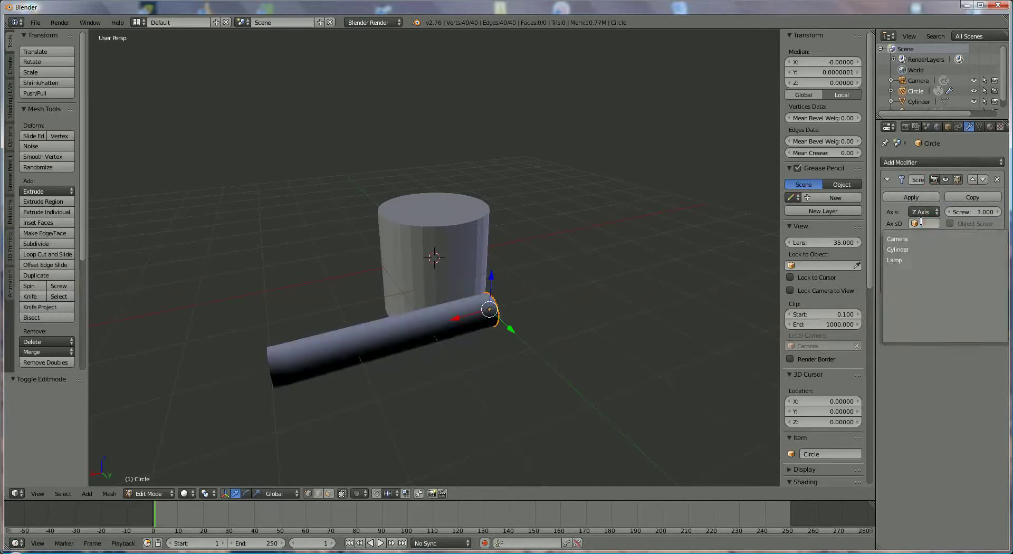
click(912, 249)
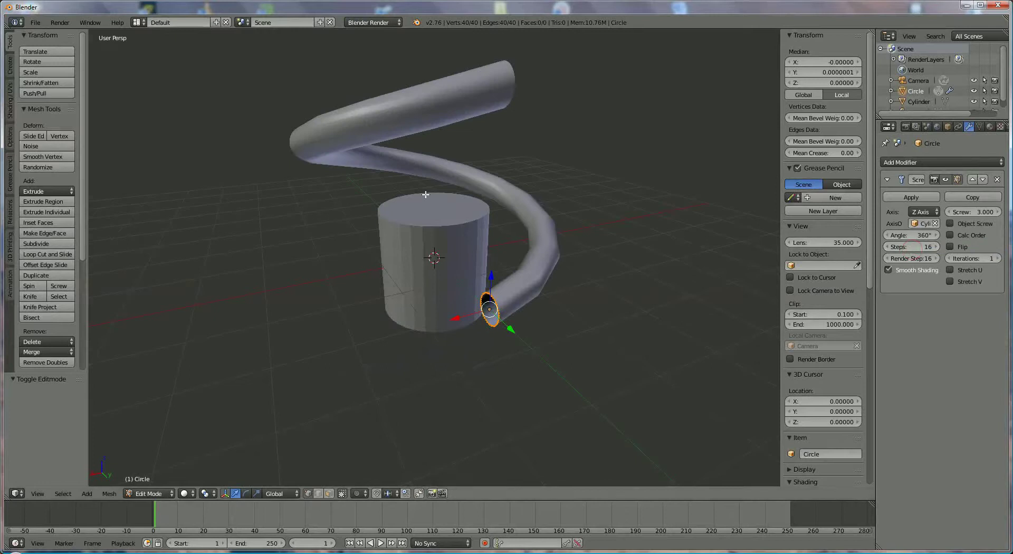
middle_drag(426, 195, 529, 310)
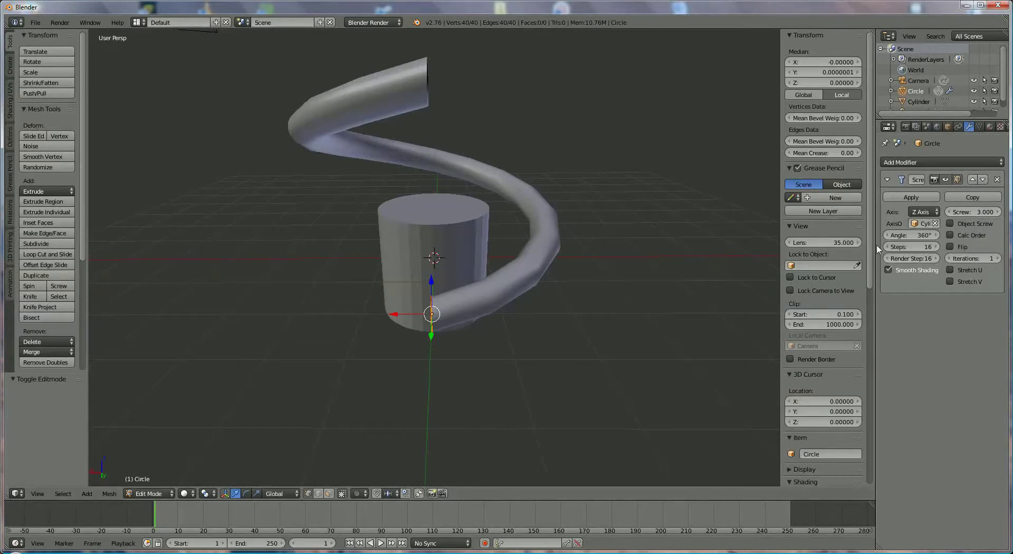
- Set the Screw modifier's angle to 3600° and its steps to 200
click(921, 236)
key(BackSpace)
text(0)
key(Return)
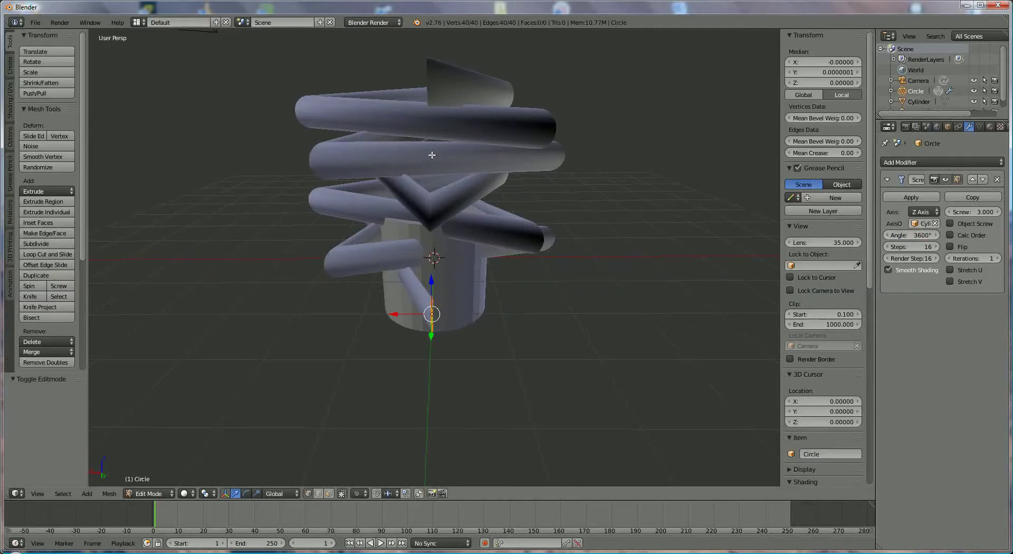
click(895, 250)
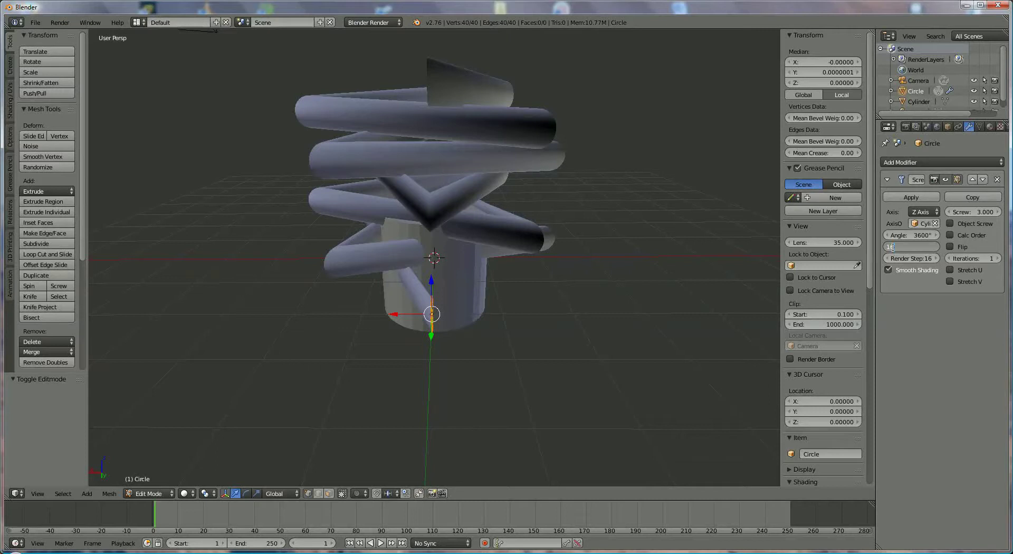
text(200)
key(Return)
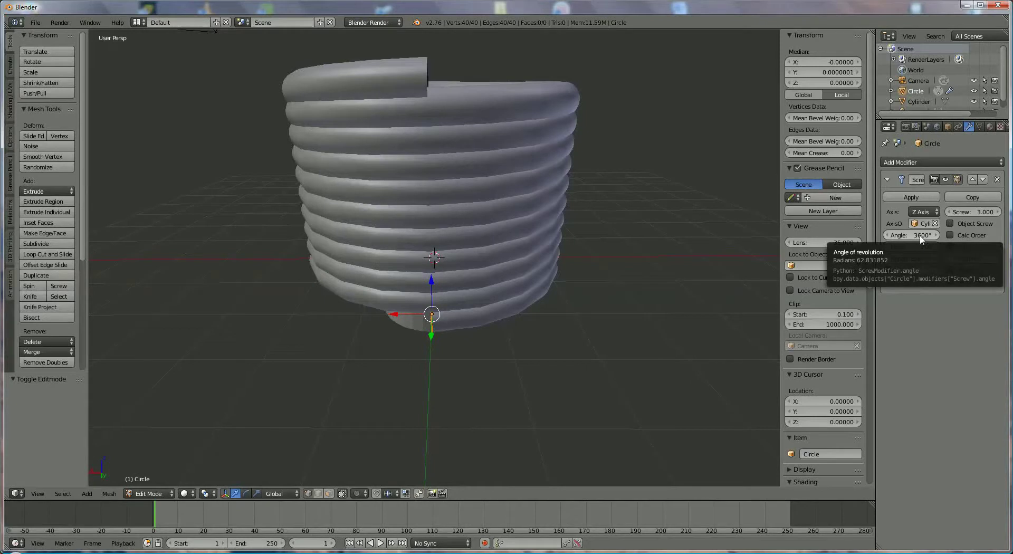
- Set the screw offset to 30 and raise the steps to 415
click(972, 209)
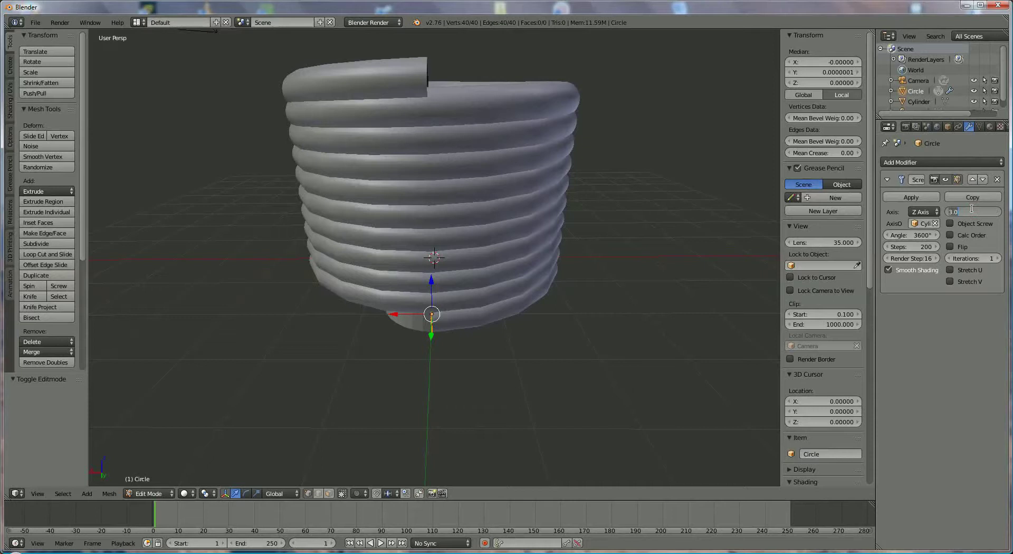
text(30)
key(Return)
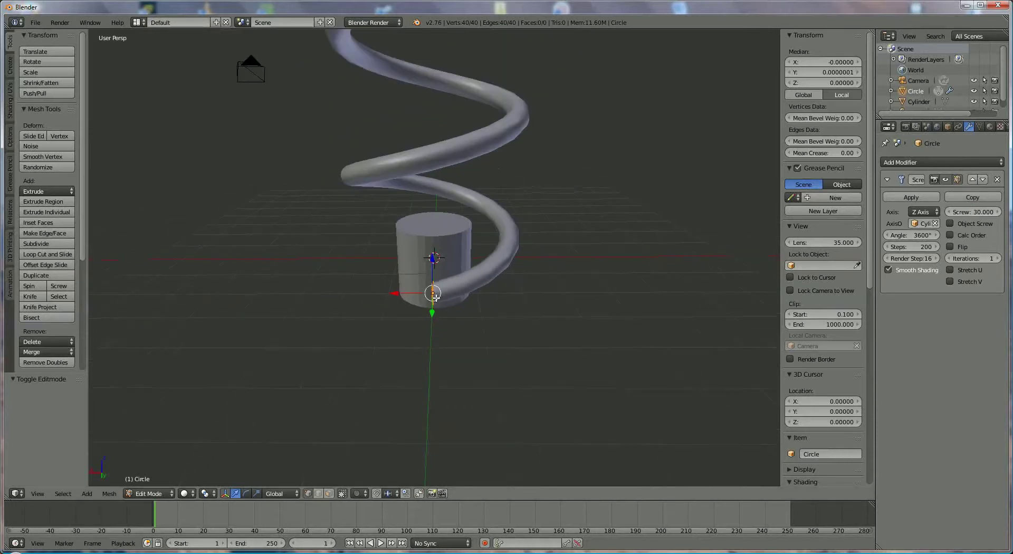
scroll(437, 159, down, 1)
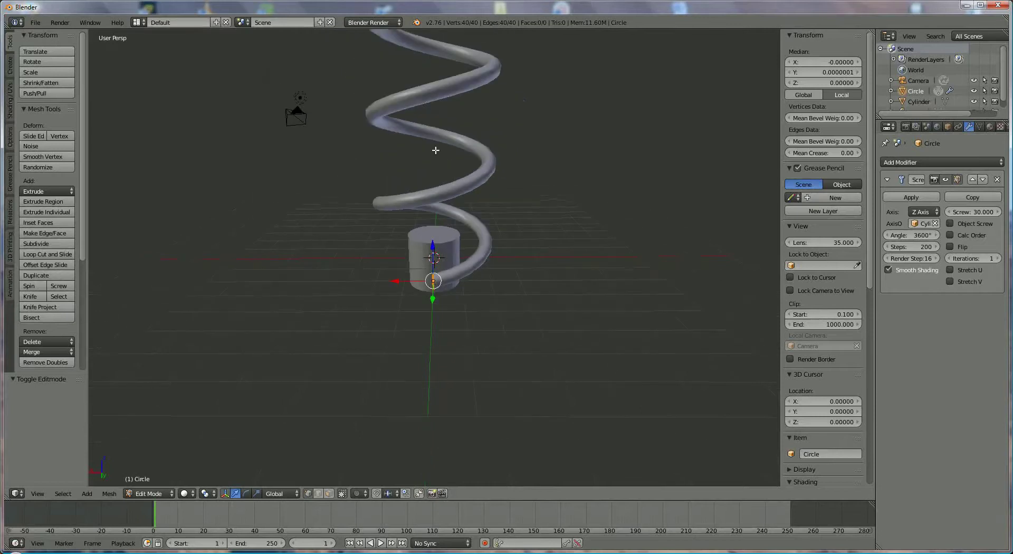
scroll(428, 104, down, 2)
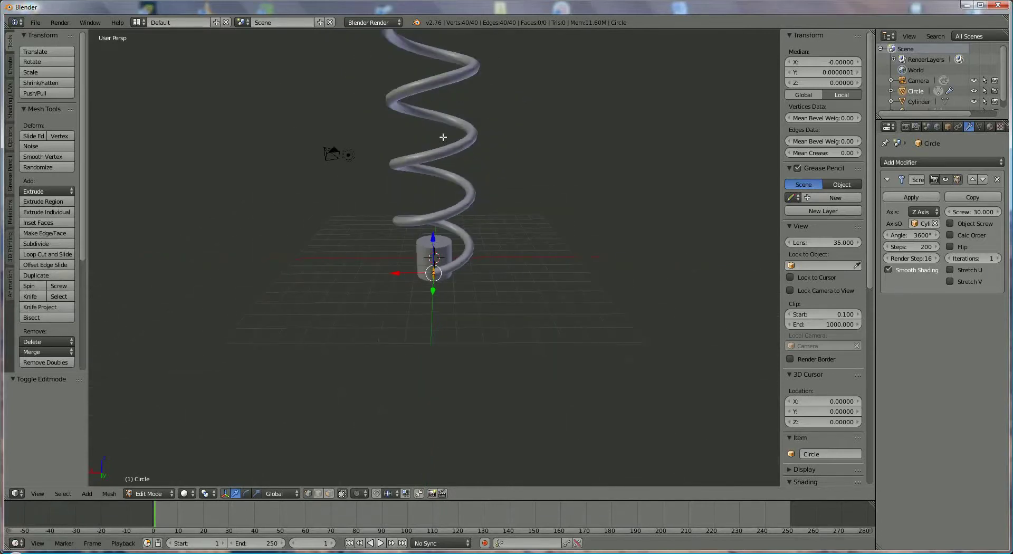
middle_drag(443, 137, 519, 163)
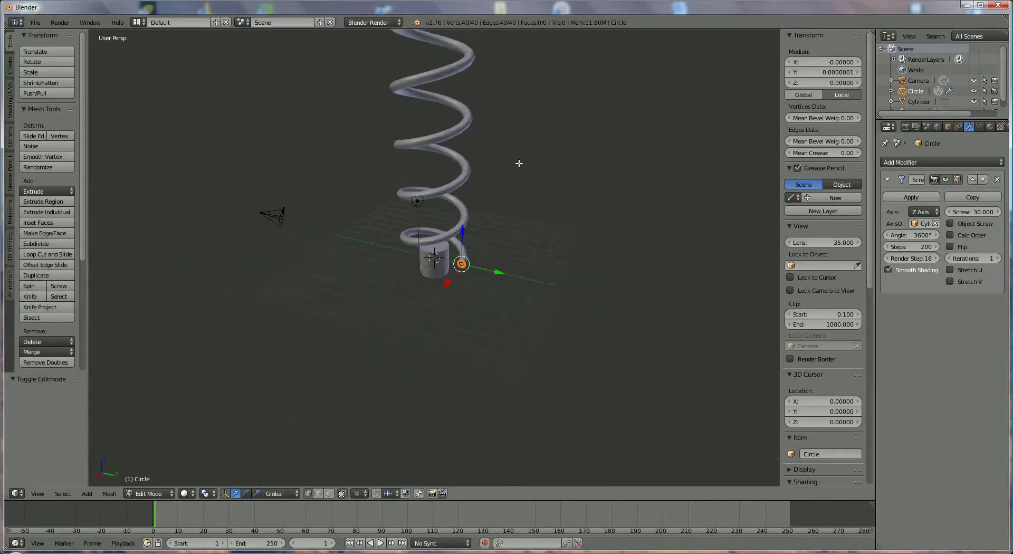
scroll(519, 164, down, 6)
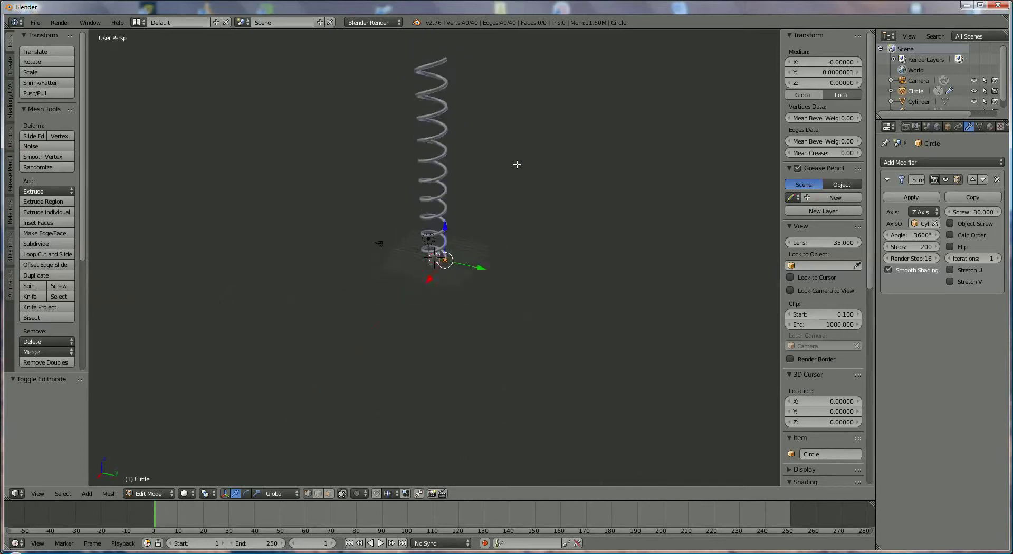
scroll(517, 165, up, 8)
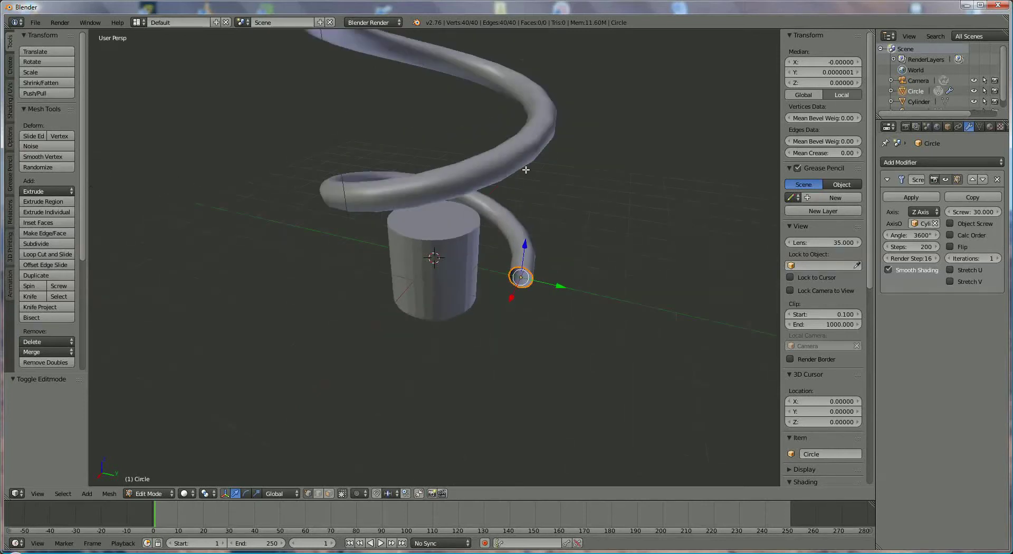
scroll(526, 170, down, 1)
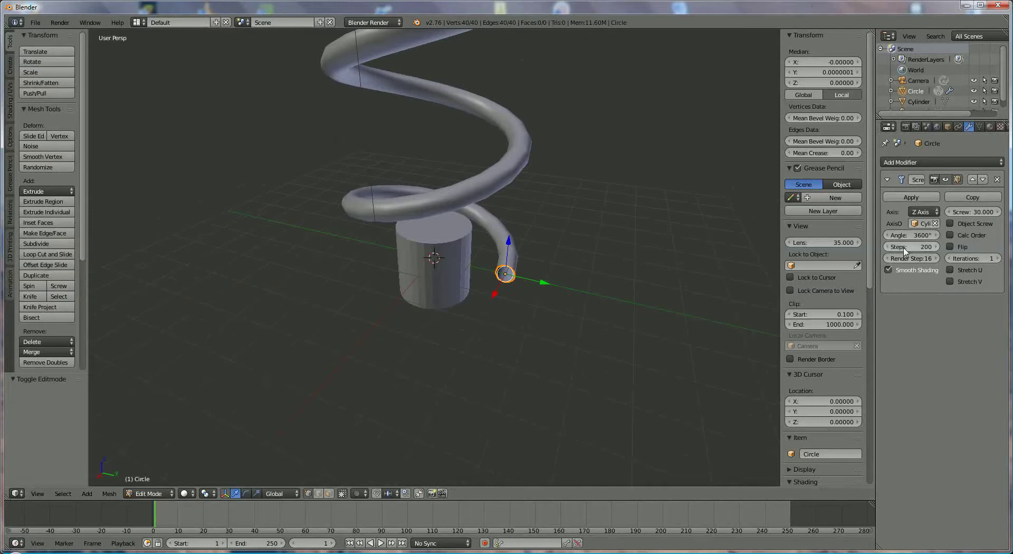
mouse_move(904, 250)
mouse_down()
mouse_move(999, 260)
mouse_move(11, 263)
mouse_move(916, 253)
mouse_up()
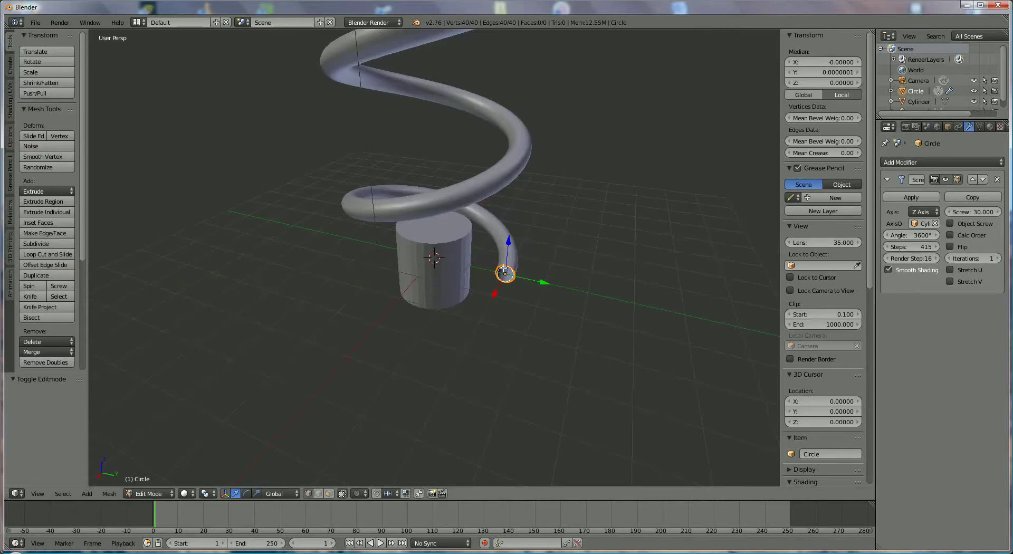
- Toggle the Screw modifier's Calc Order and Flip options on and back off
click(950, 236)
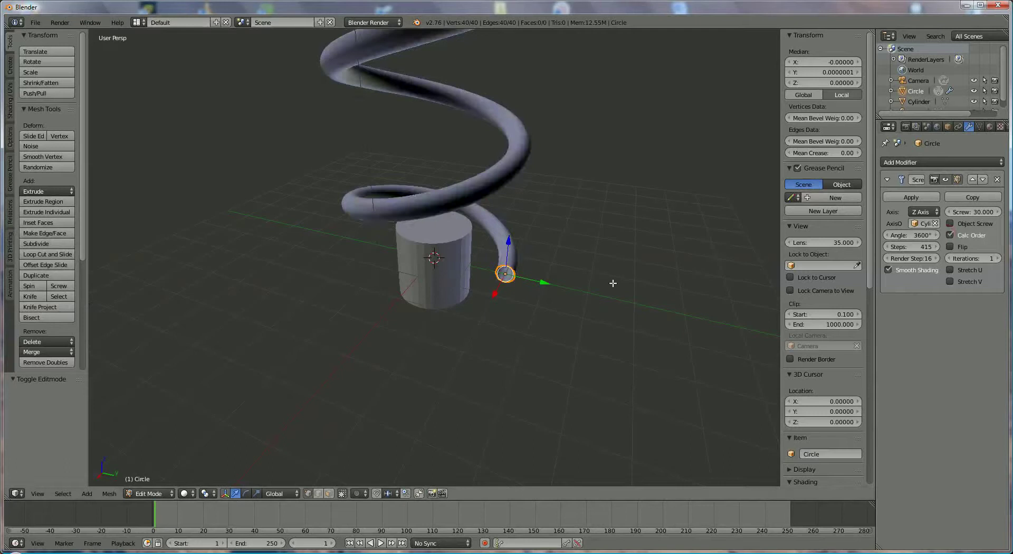
click(950, 235)
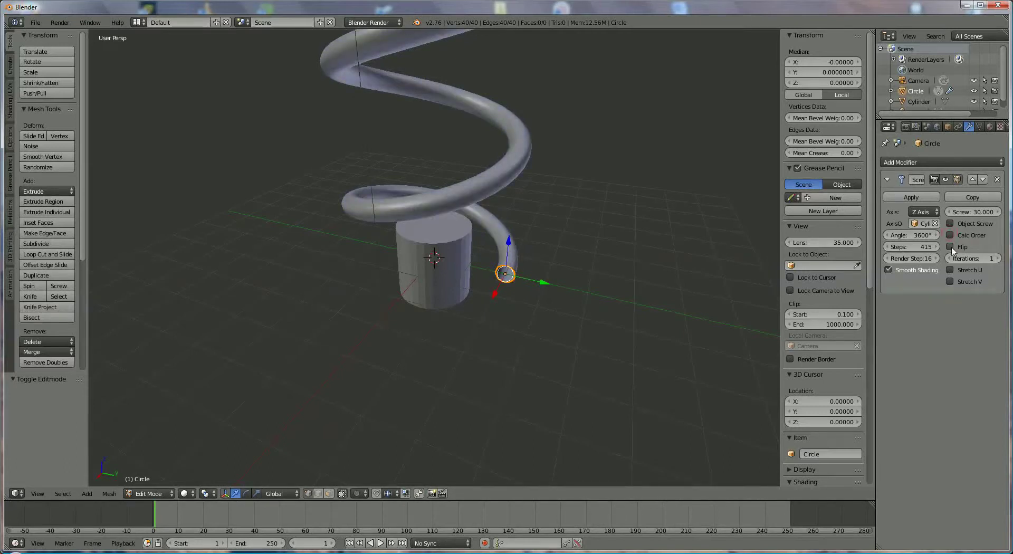
click(950, 247)
click(950, 247)
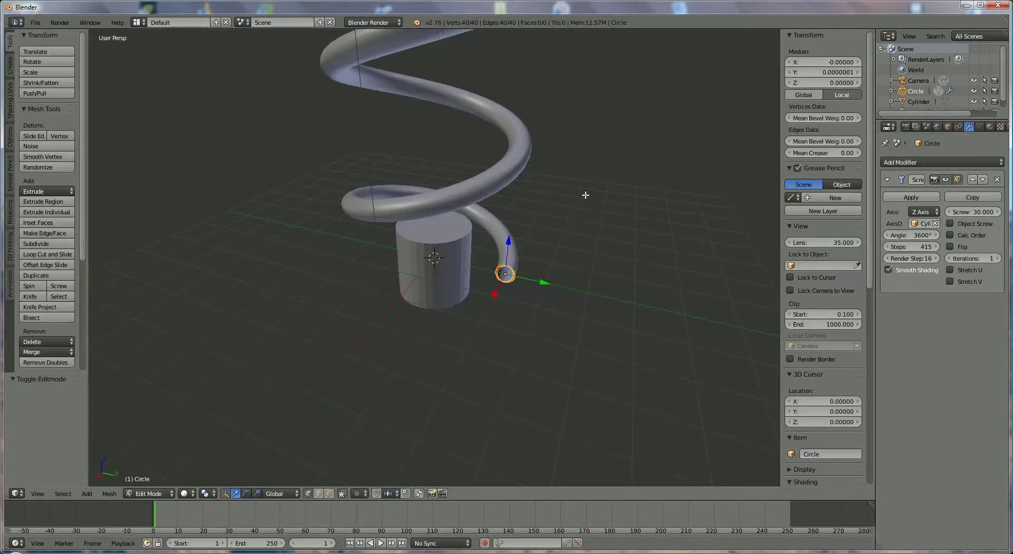
- Set the screw offset to 20, then to 15 for closer coils
click(977, 211)
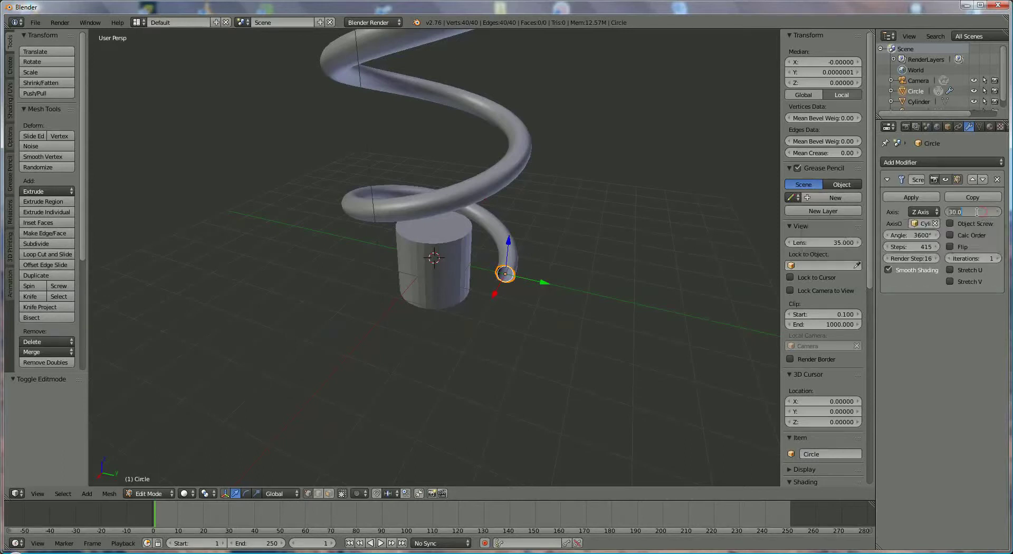
text(20)
key(Return)
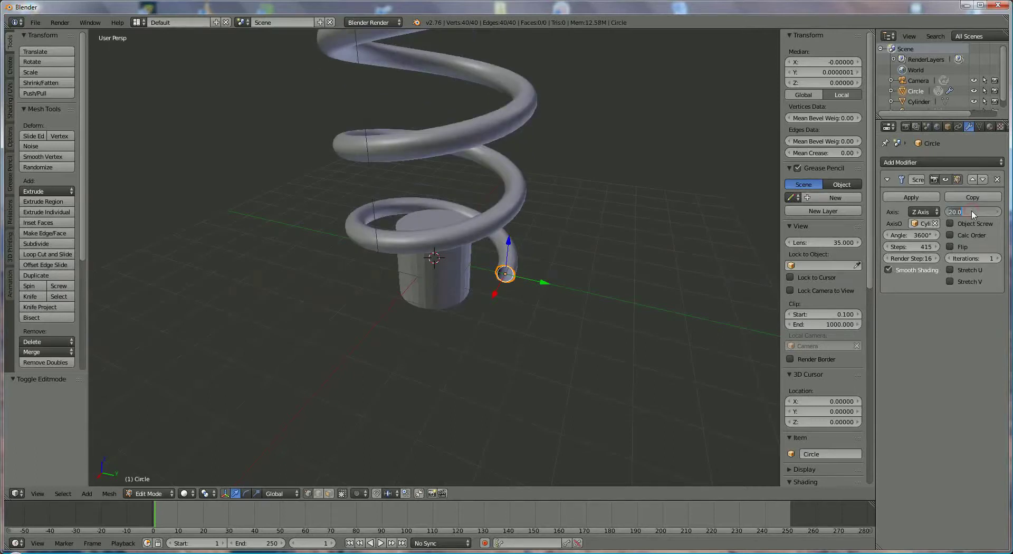
text(15)
key(Return)
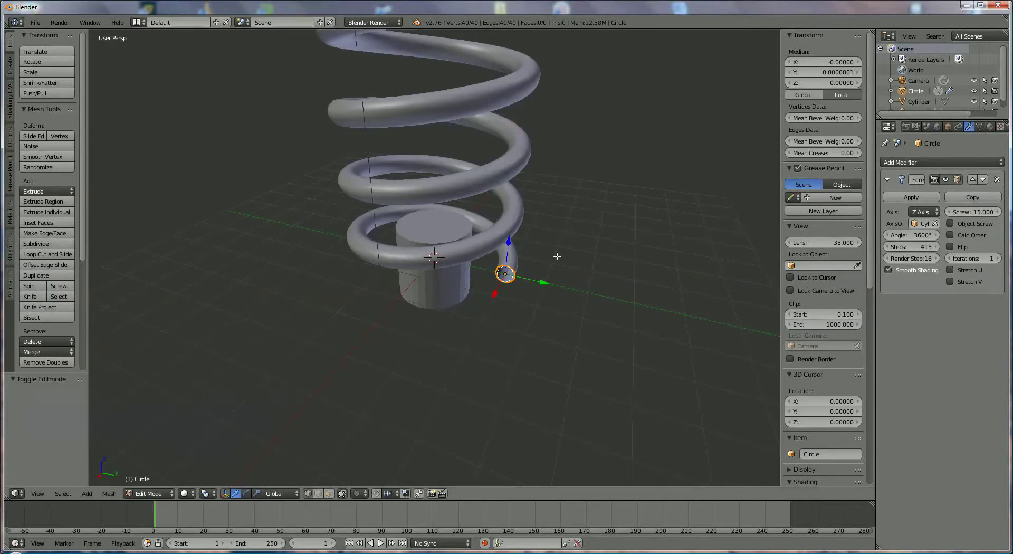
scroll(567, 284, down, 4)
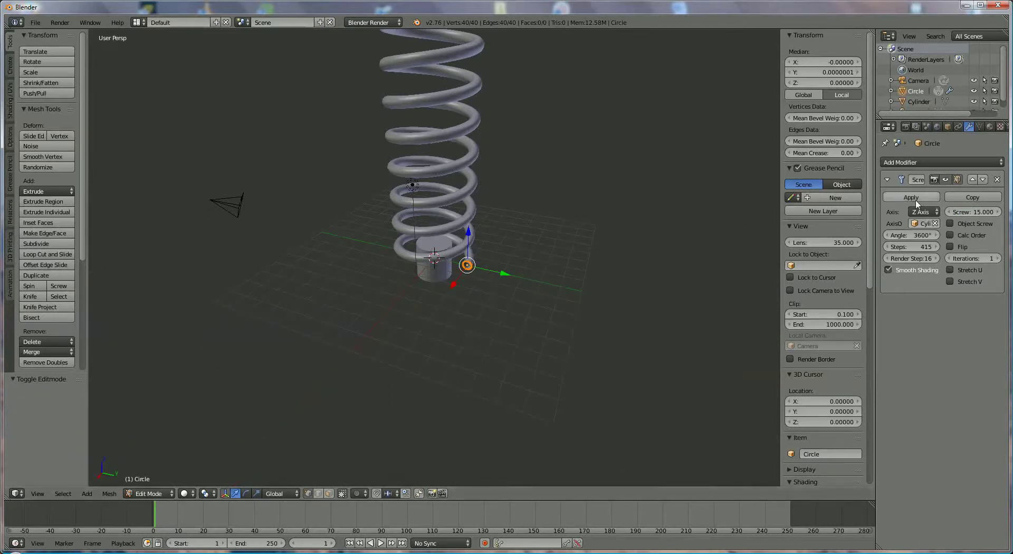
- Return to Object Mode and apply the Screw modifier to make the spring real mesh
click(151, 494)
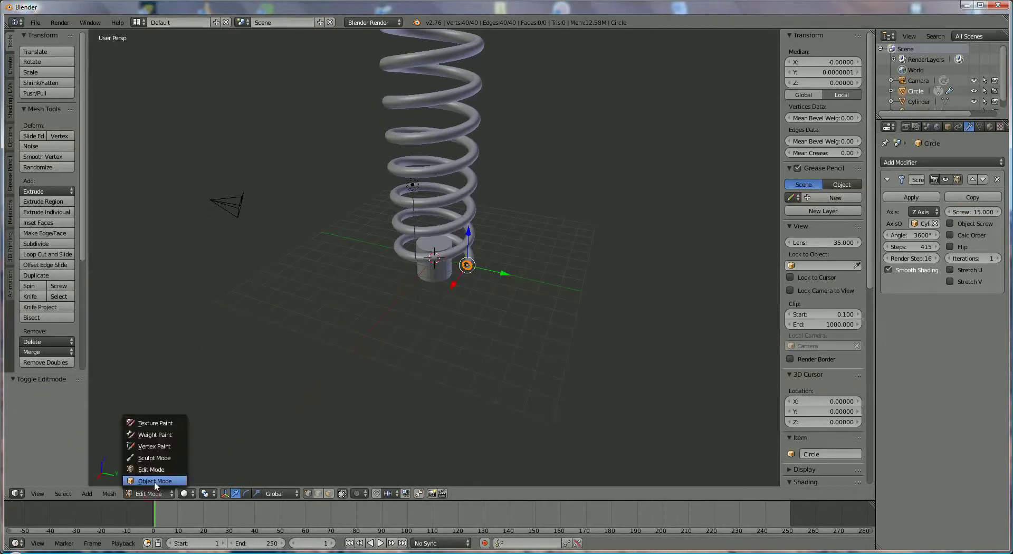
click(154, 481)
middle_drag(504, 323, 528, 412)
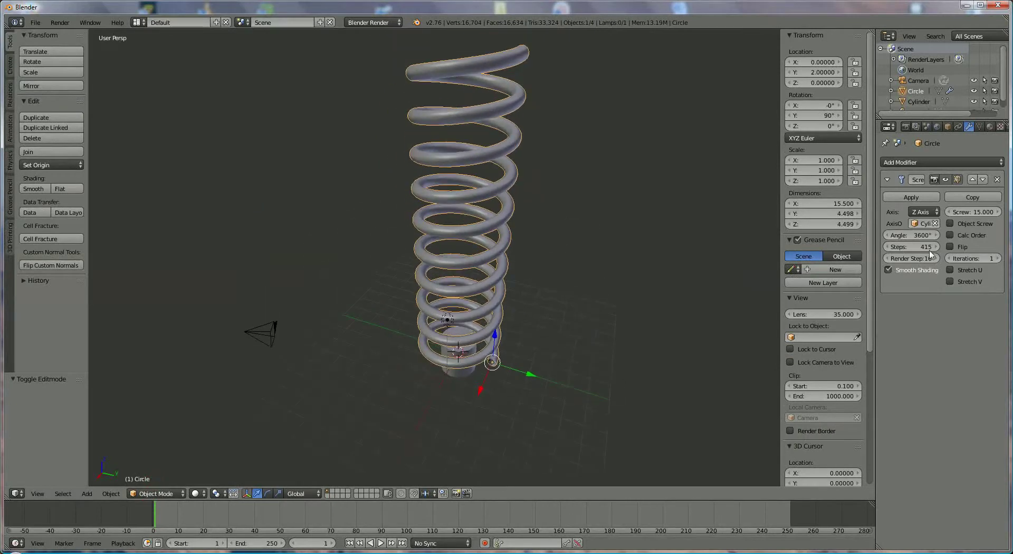
click(912, 197)
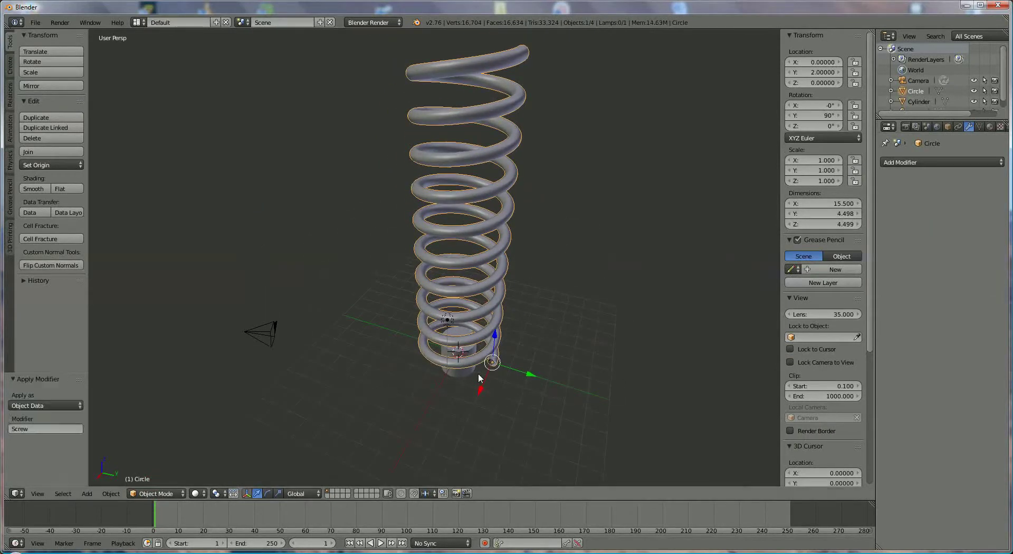
scroll(479, 378, up, 3)
middle_drag(479, 377, 505, 334)
scroll(534, 360, up, 2)
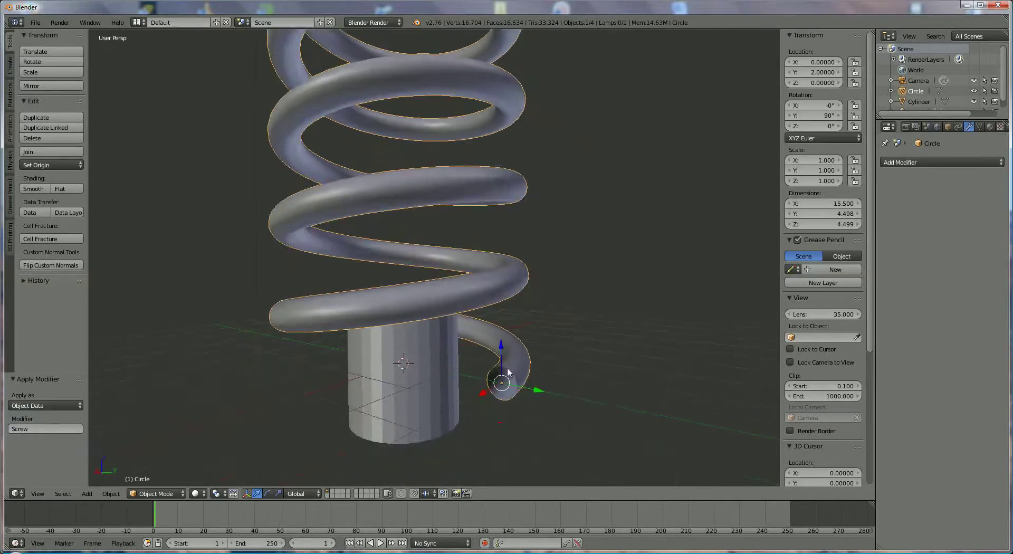
click(155, 494)
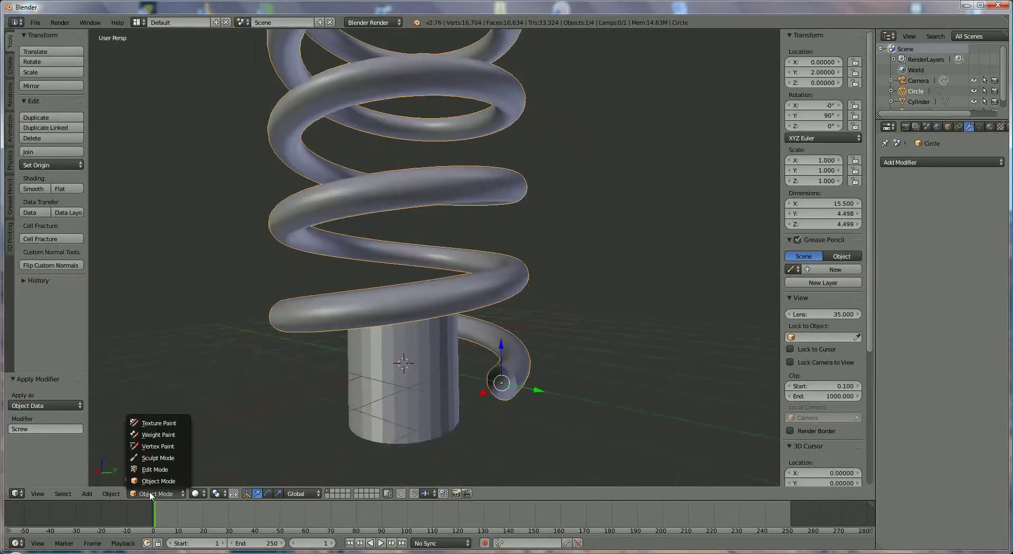
- In Edit Mode, select the rim loop at the spring's lower open end and fill it with a face
click(182, 473)
middle_drag(464, 468, 445, 401)
scroll(498, 410, up, 3)
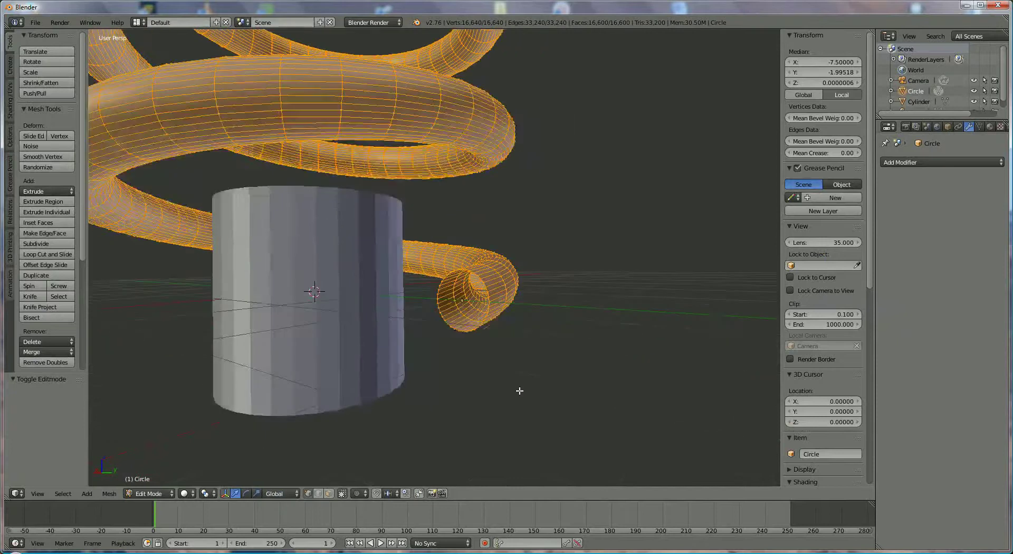
scroll(520, 391, up, 2)
scroll(519, 393, up, 2)
middle_drag(519, 393, 466, 306)
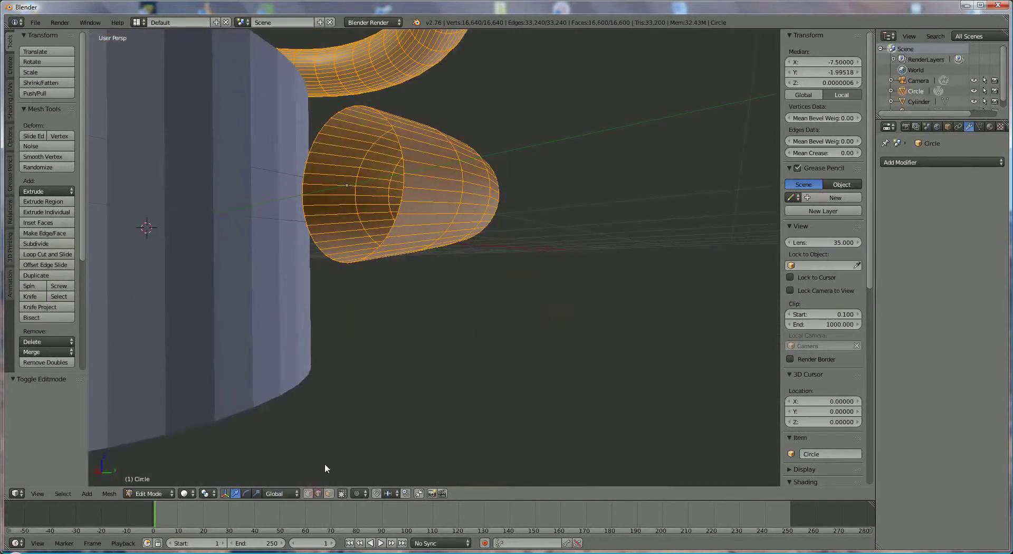
right_click(345, 264)
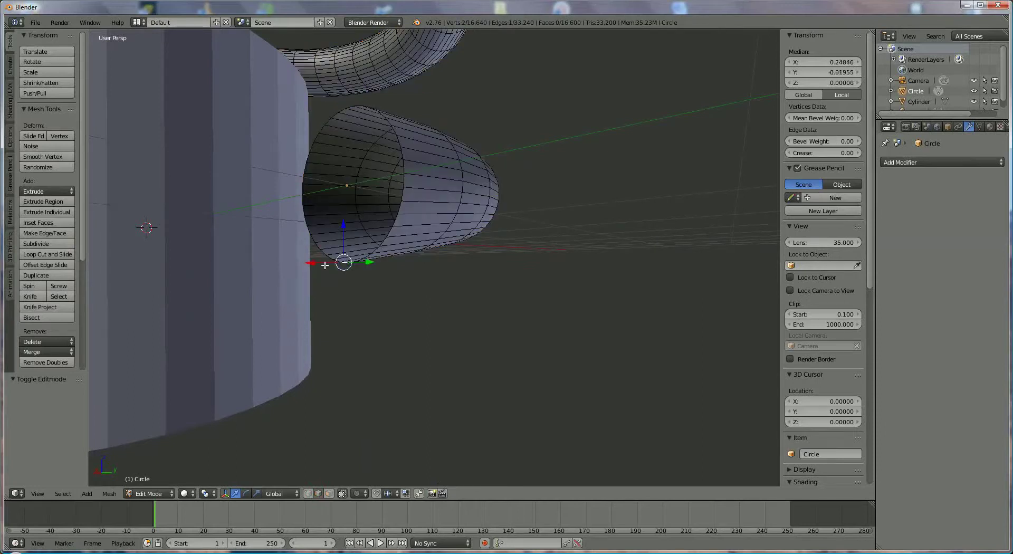
alt+right_click(306, 256)
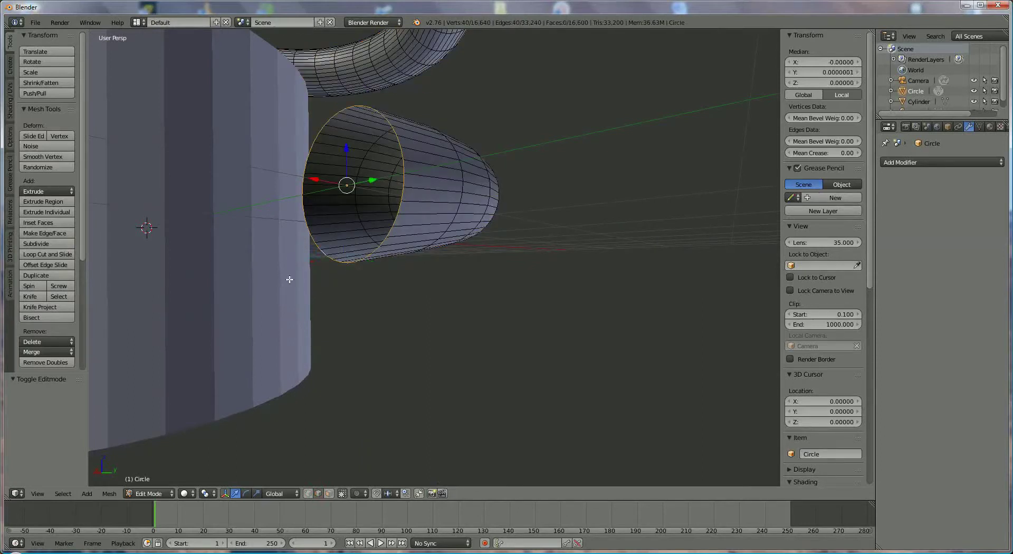
key(f)
- Select the rim loop at the spring's top end and fill it with a cap face
scroll(425, 335, down, 5)
middle_drag(425, 335, 307, 332)
scroll(308, 332, down, 2)
shift+middle_drag(366, 153, 369, 370)
shift+middle_drag(411, 161, 422, 351)
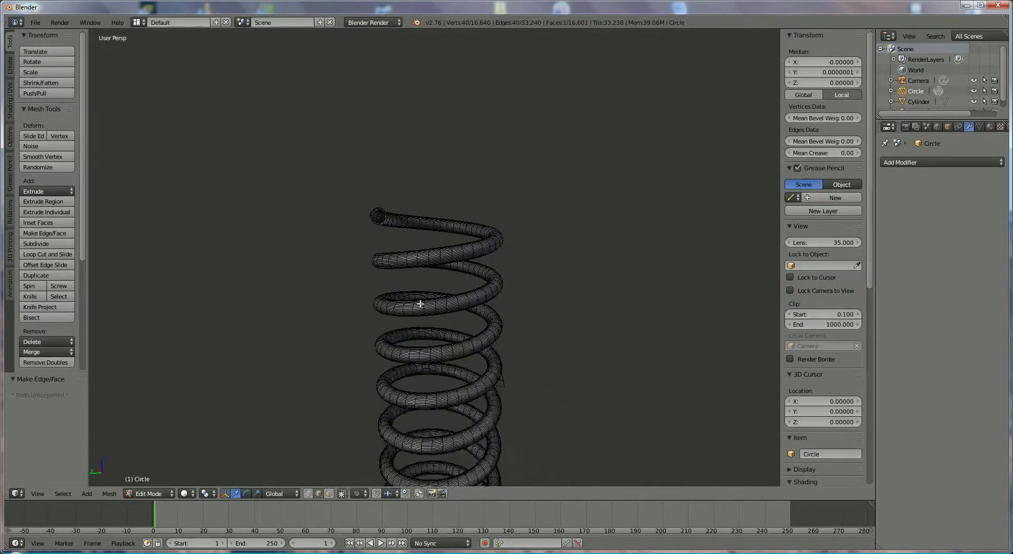
scroll(420, 304, up, 8)
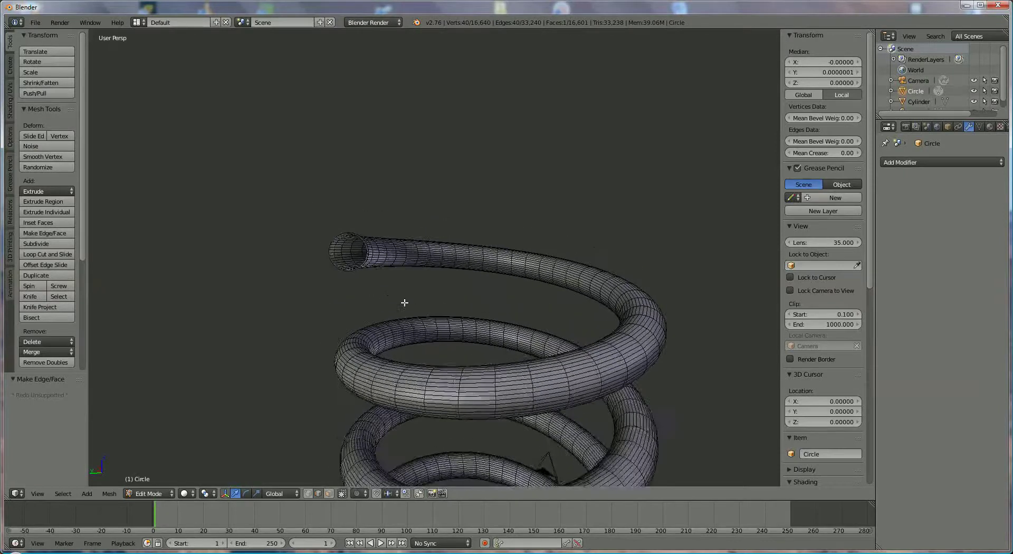
middle_drag(404, 303, 400, 283)
scroll(371, 314, up, 4)
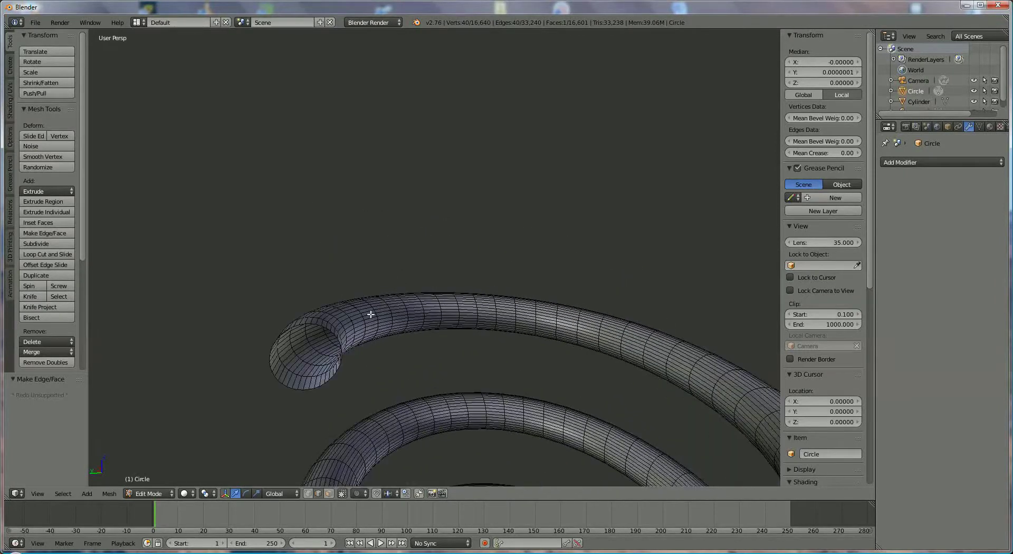
middle_drag(371, 314, 378, 344)
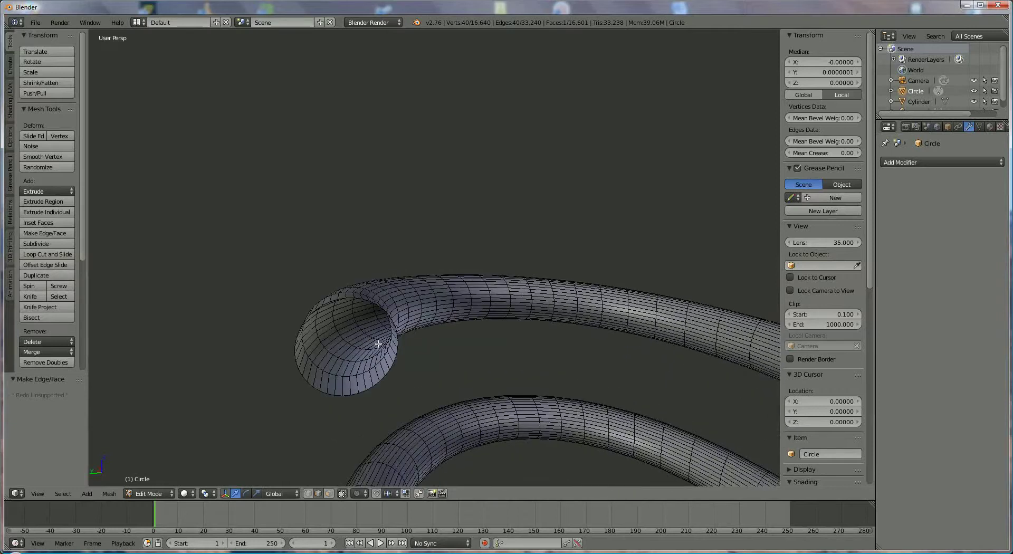
right_click(369, 391)
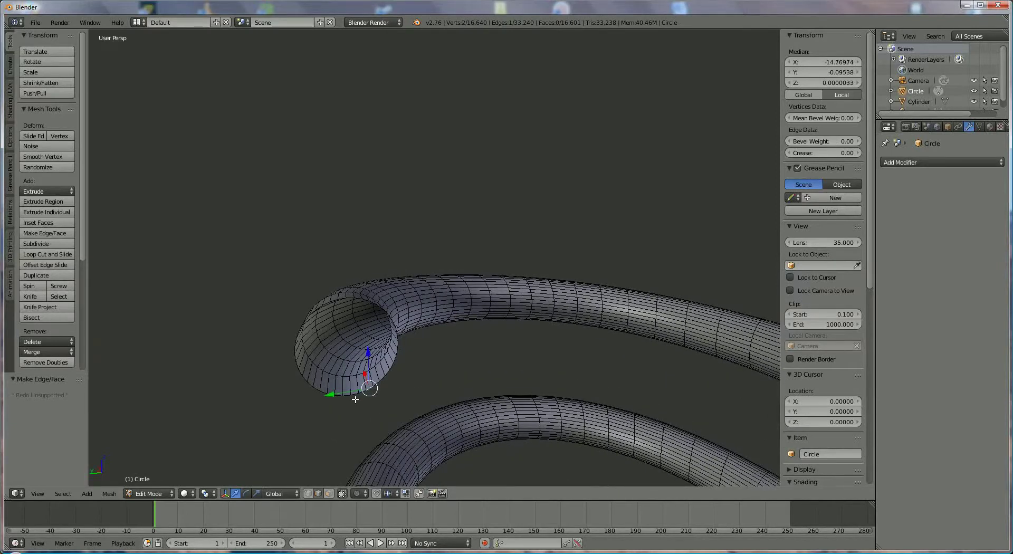
alt+right_click(347, 396)
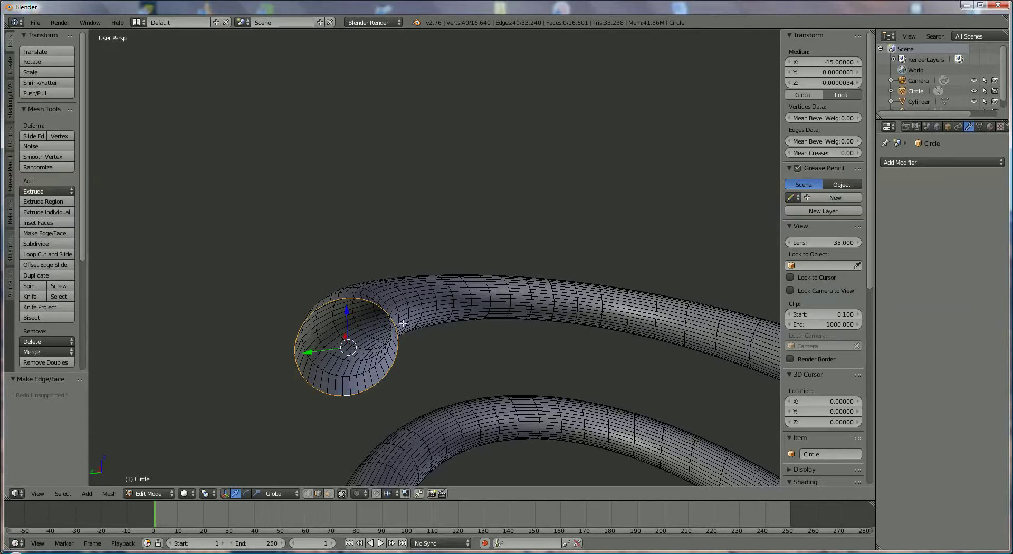
key(f)
middle_drag(404, 363, 589, 395)
click(150, 493)
- Return to Object Mode and hide the Circle spring in the Outliner, leaving the cylinder visible
click(153, 478)
scroll(589, 394, down, 3)
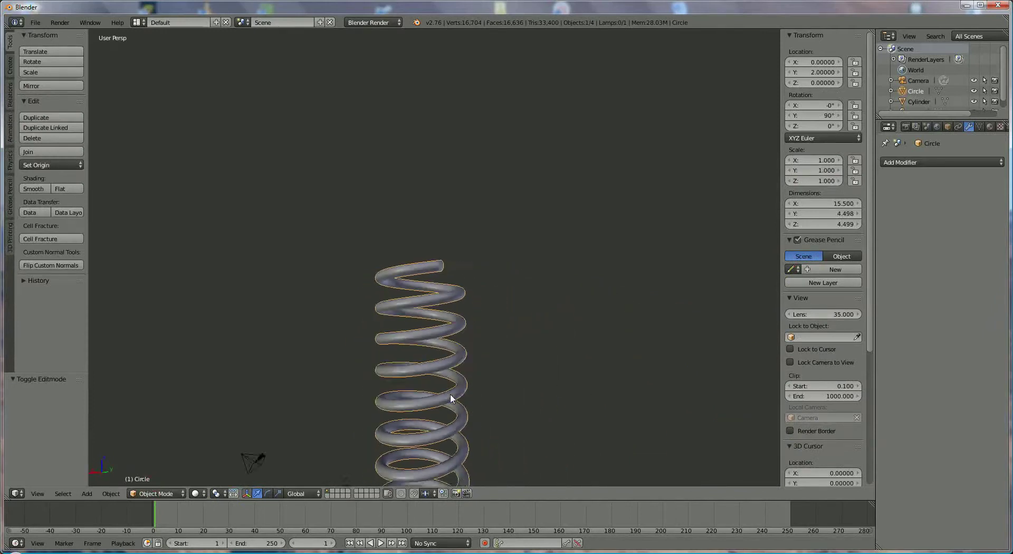
middle_drag(442, 399, 476, 400)
scroll(462, 400, down, 3)
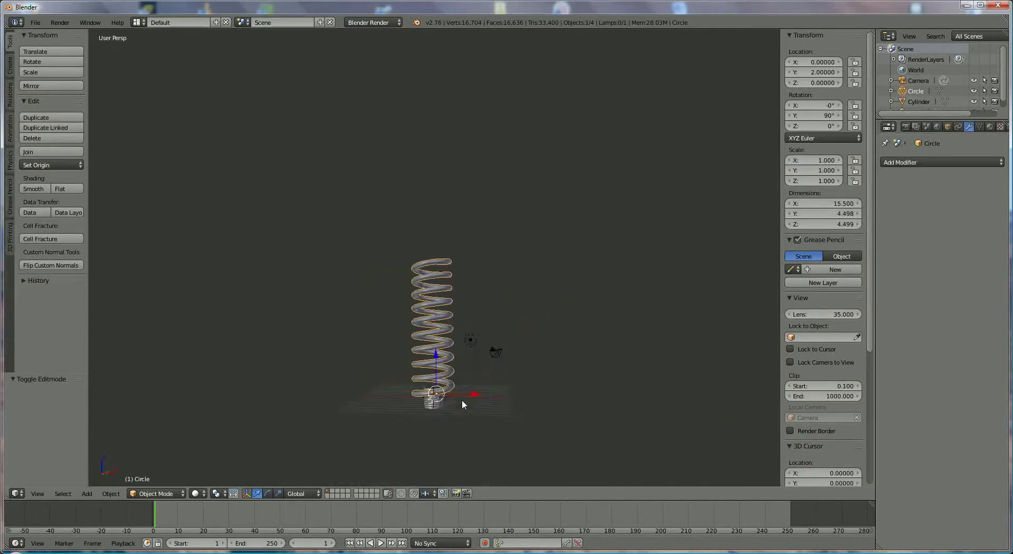
click(975, 91)
scroll(459, 357, up, 3)
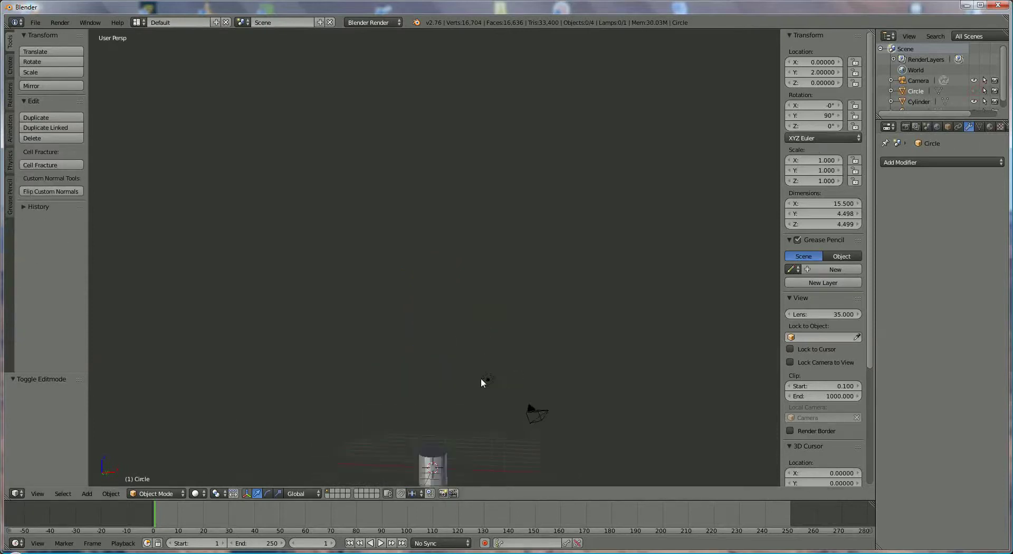
middle_drag(482, 380, 480, 255)
scroll(495, 323, up, 3)
scroll(500, 299, up, 3)
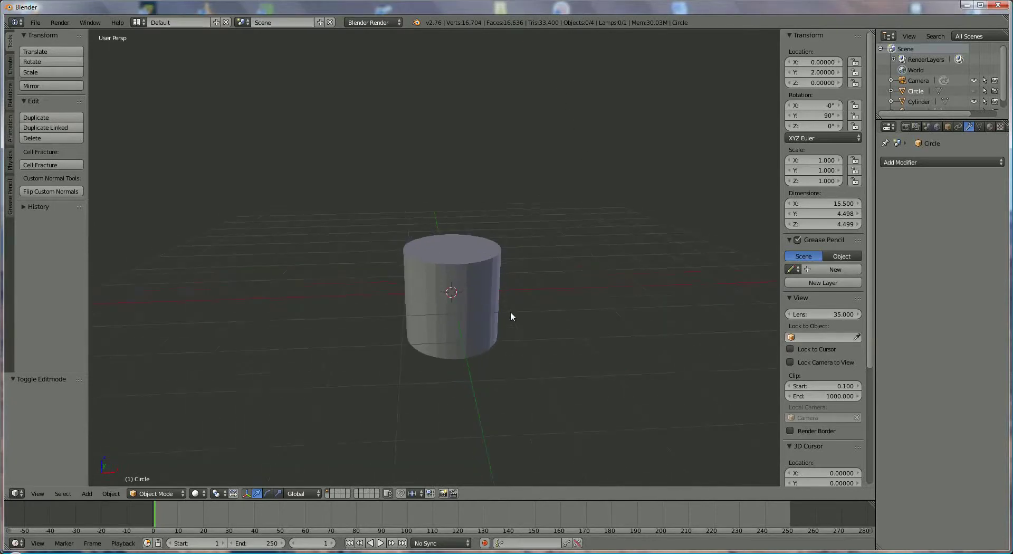
- Add a Plane mesh and hide the Cylinder in the Outliner
click(86, 493)
mouse_move(102, 484)
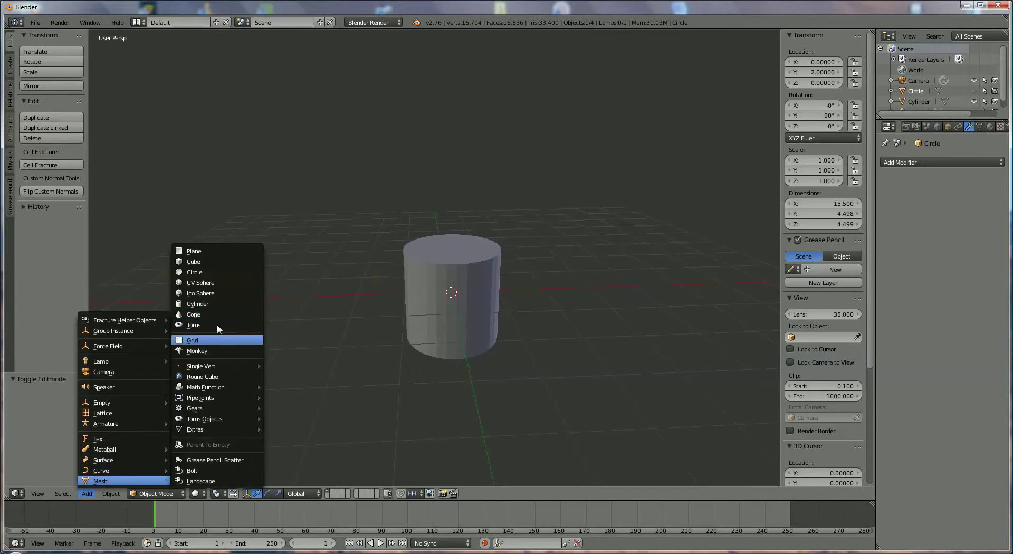
click(218, 252)
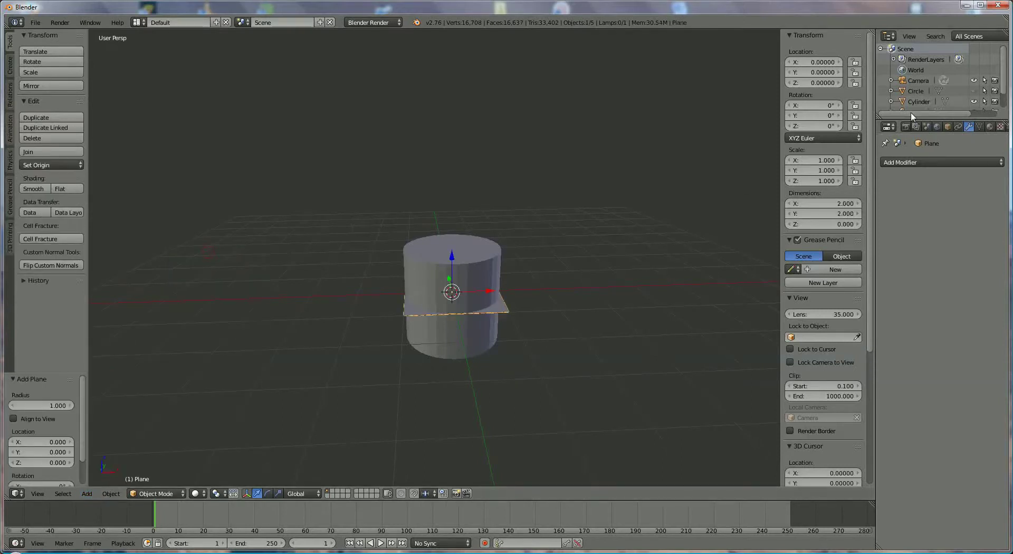
click(974, 102)
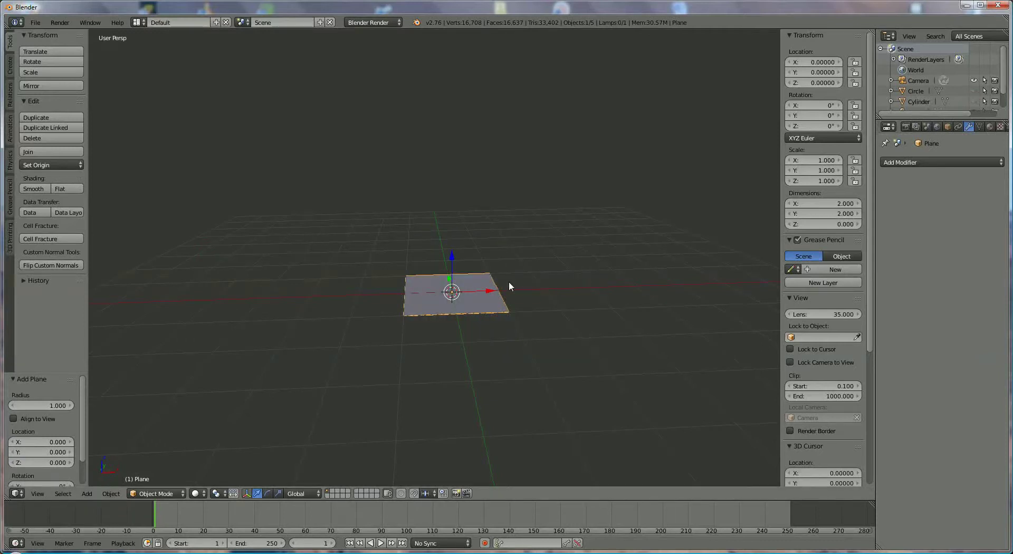
- Rotate the plane 90° about the X axis to stand it upright
key(r)
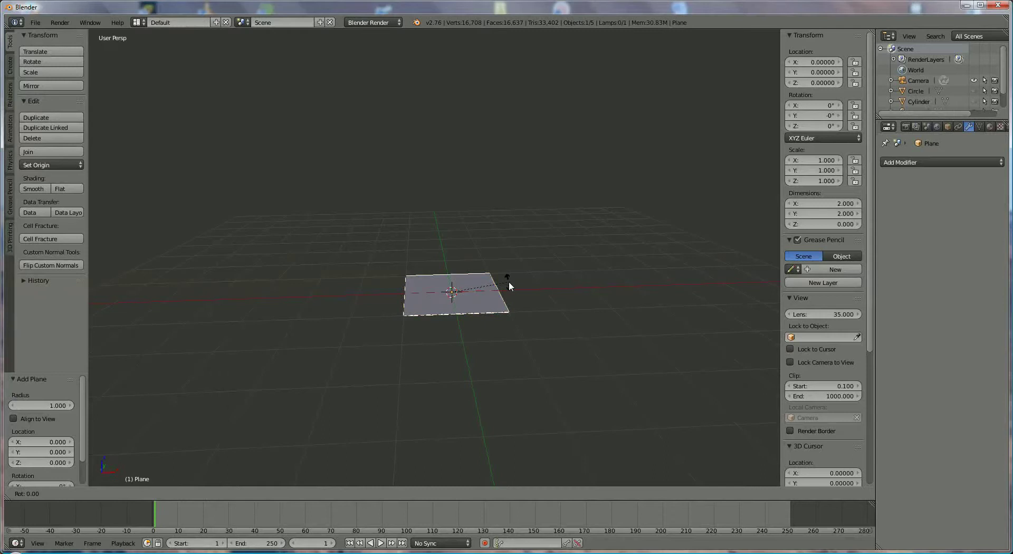
key(x)
key(9)
key(0)
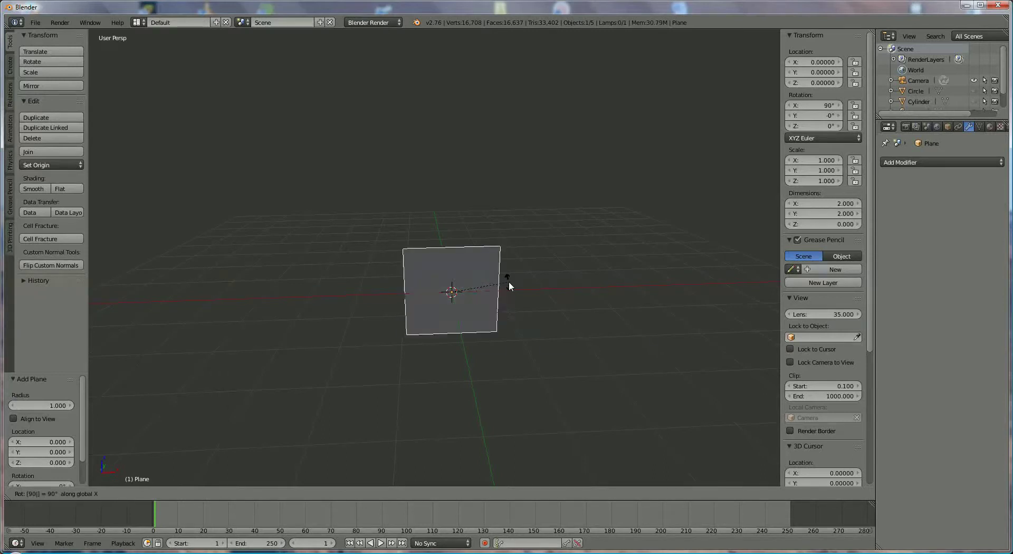
key(r)
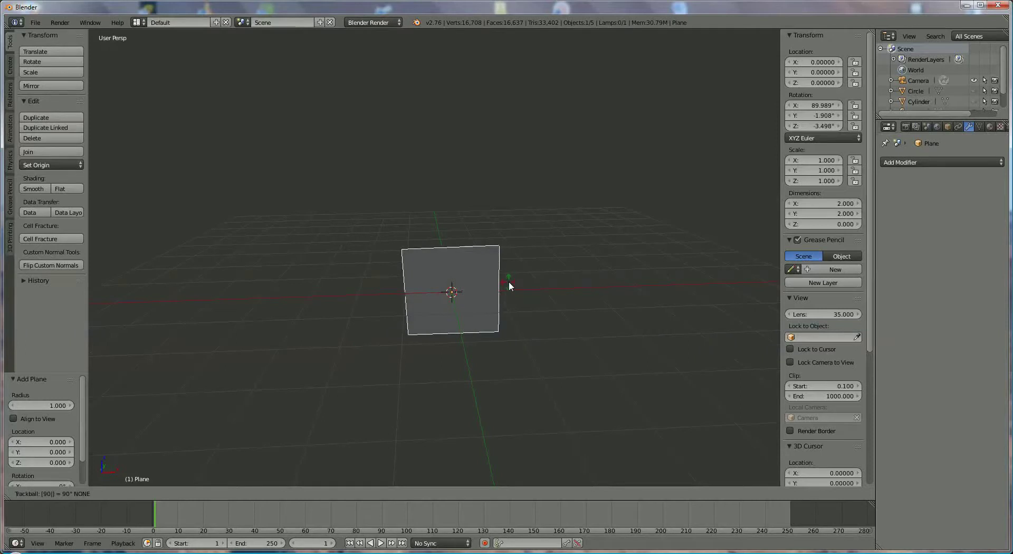
key(4)
key(5)
key(Escape)
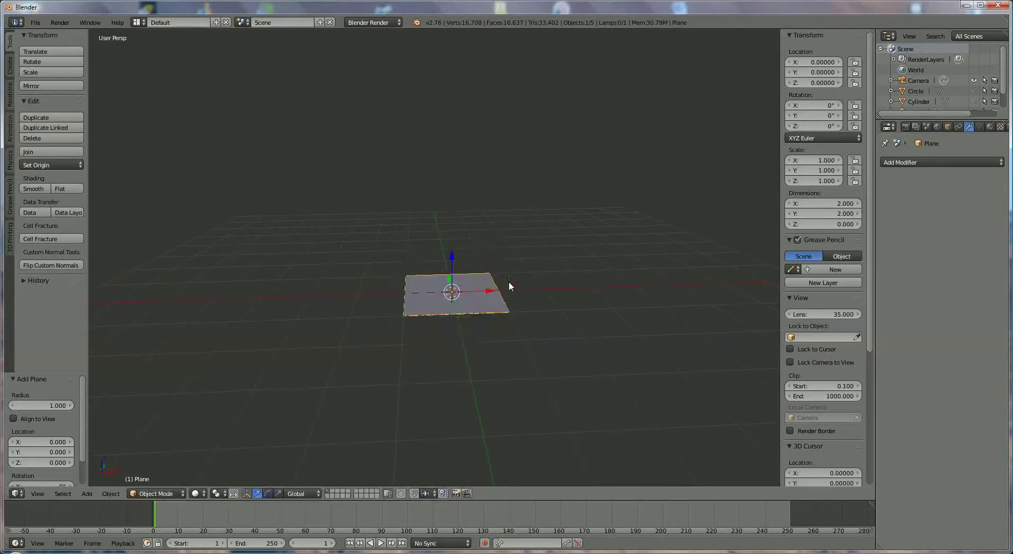
key(r)
key(x)
key(9)
key(0)
key(Return)
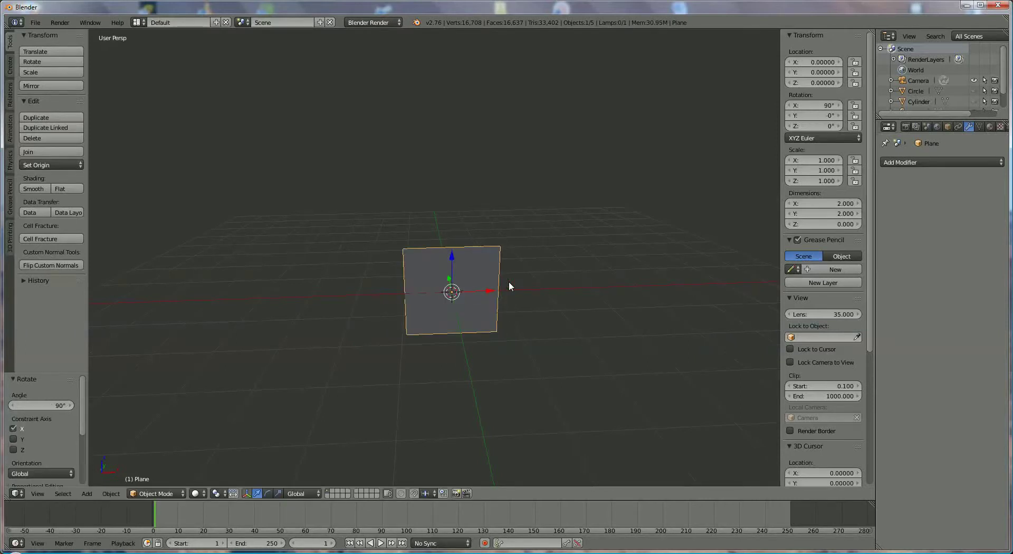
- Rotate the plane 45° about the Y axis into a diamond
key(r)
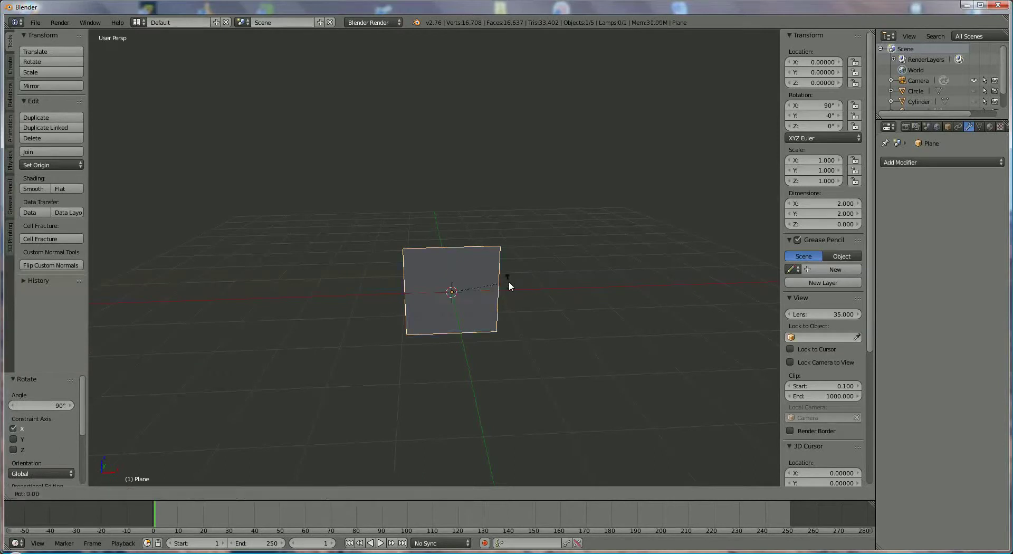
key(y)
key(4)
key(5)
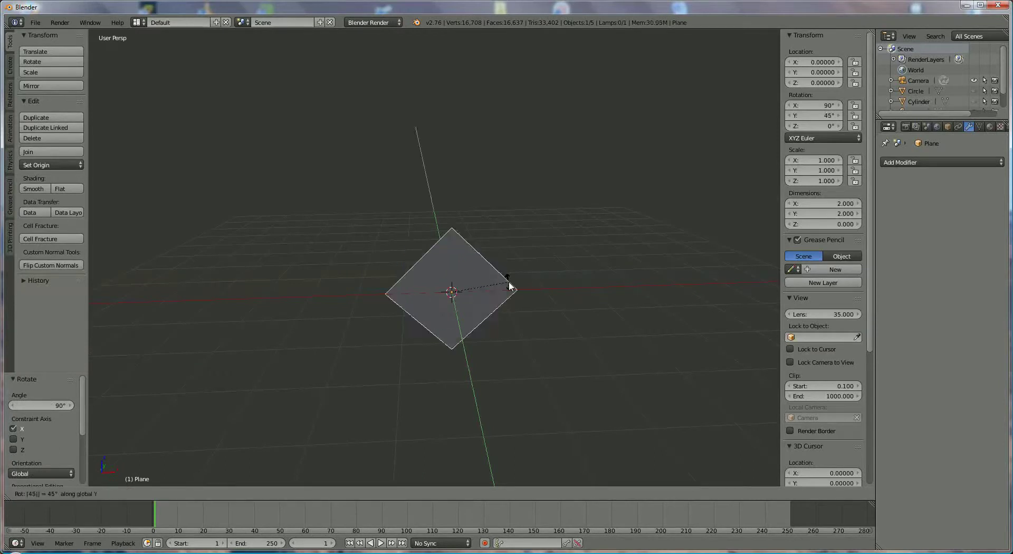
key(Return)
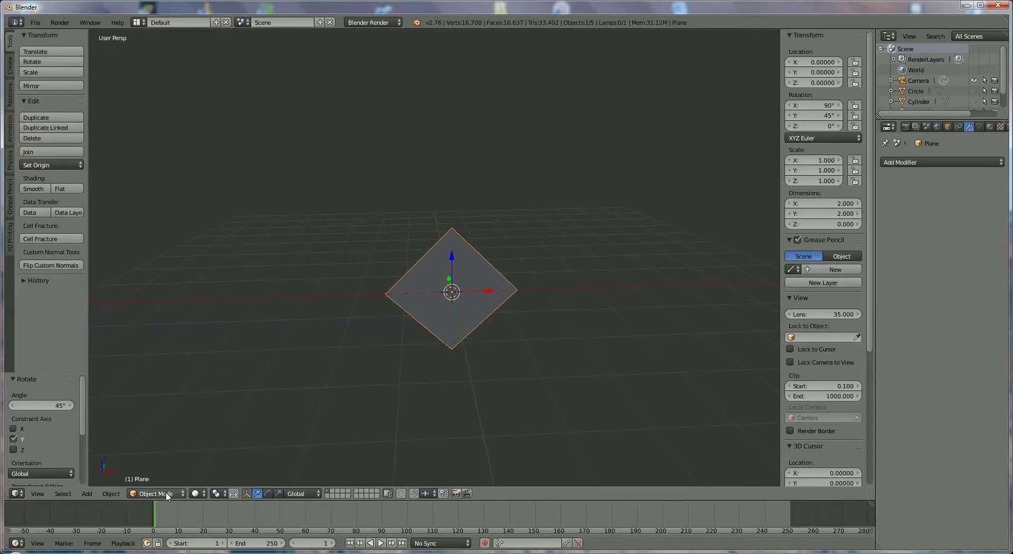
- In Edit Mode, delete two of the plane's edges to leave a 2-edge V, then return to Object Mode
click(157, 493)
click(154, 470)
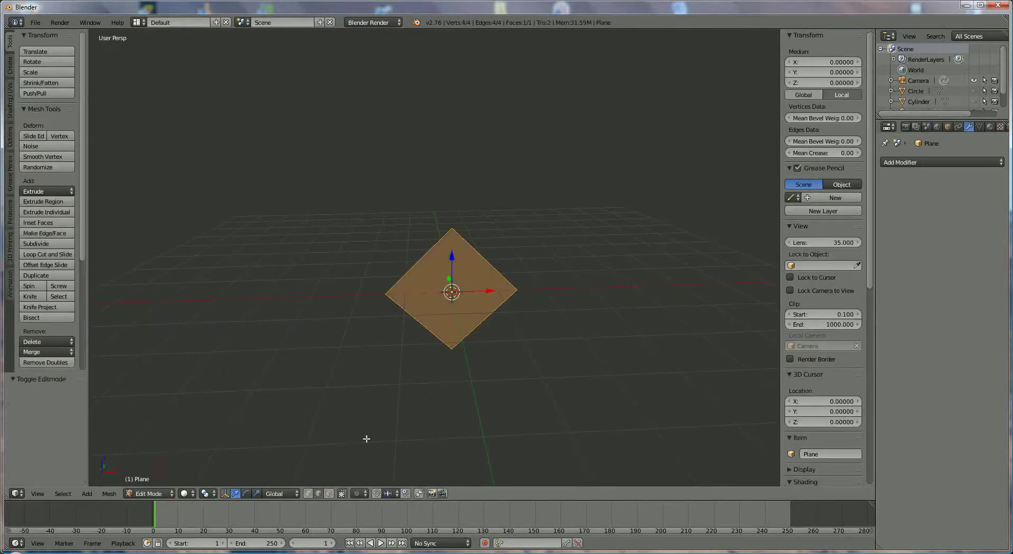
shift+right_click(425, 262)
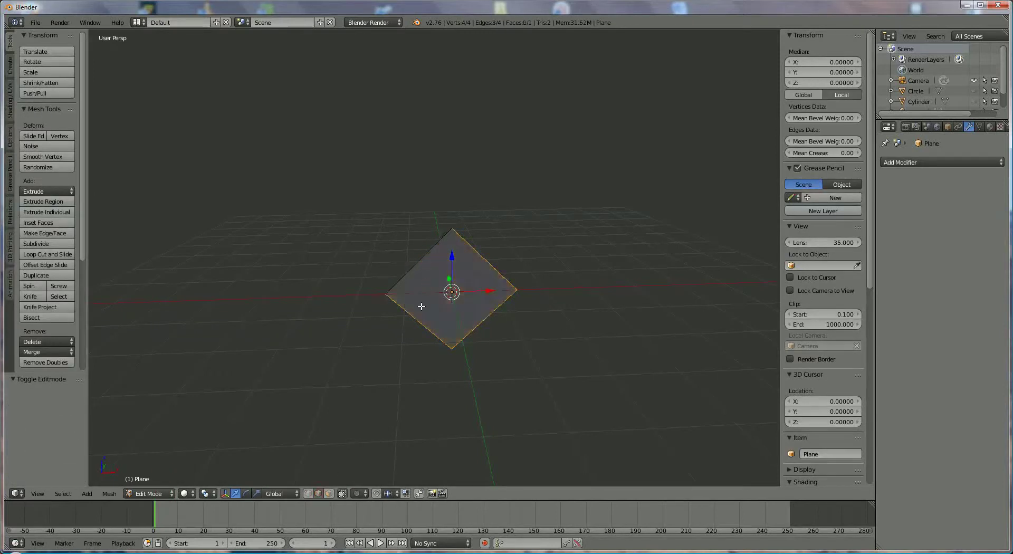
shift+right_click(417, 319)
key(x)
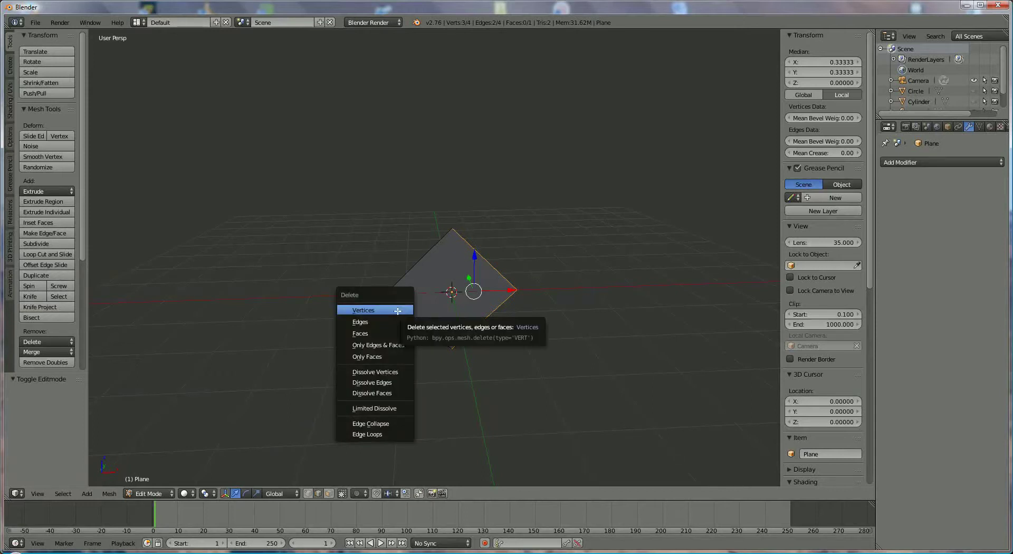
click(393, 321)
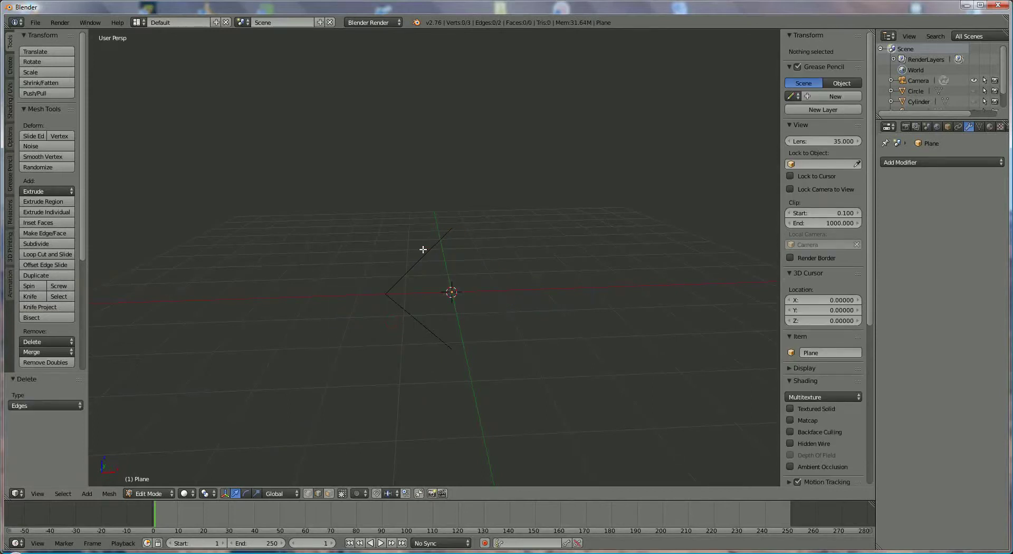
click(156, 494)
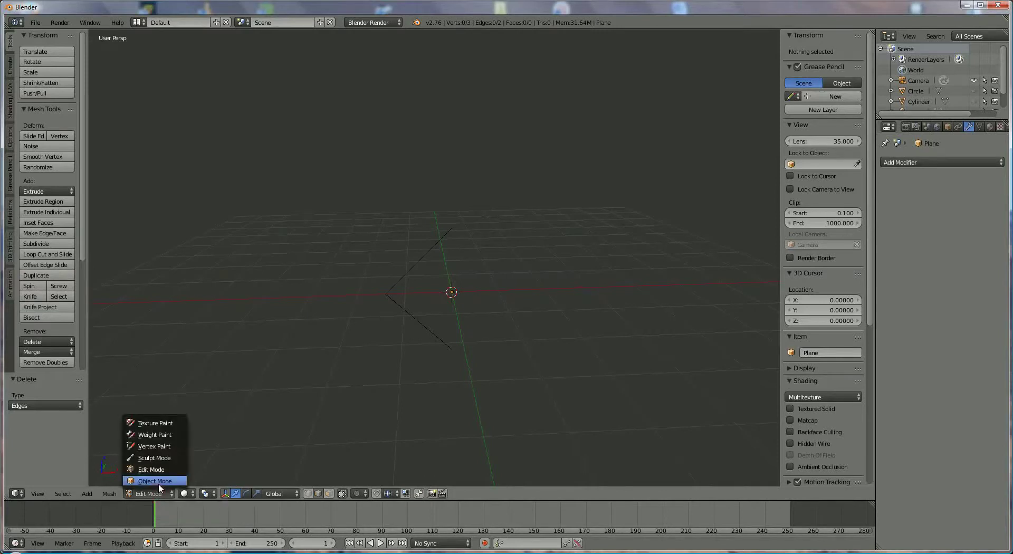
click(157, 482)
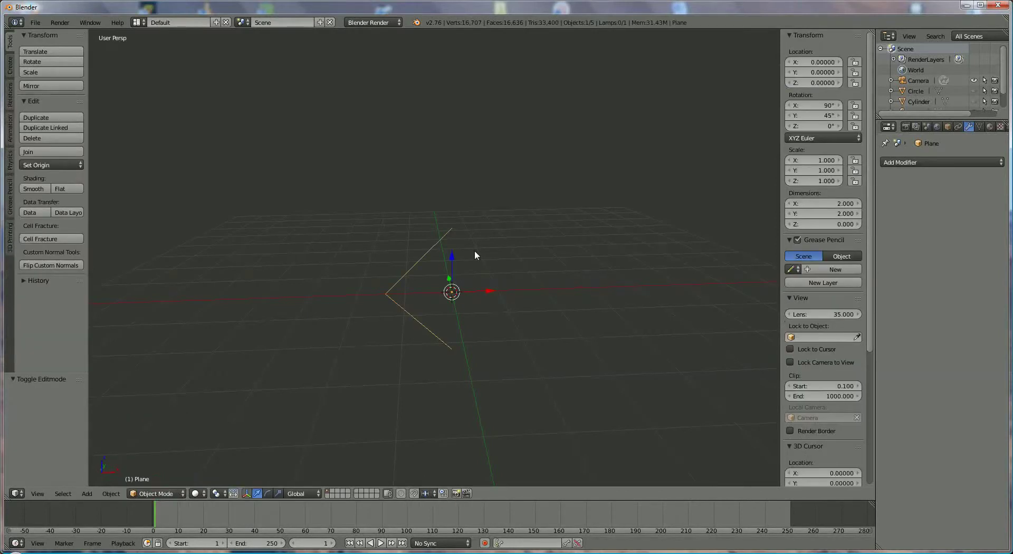
- Scale the V profile to 0.308, unhide the Cylinder, and slide the profile to X −0.973
key(s)
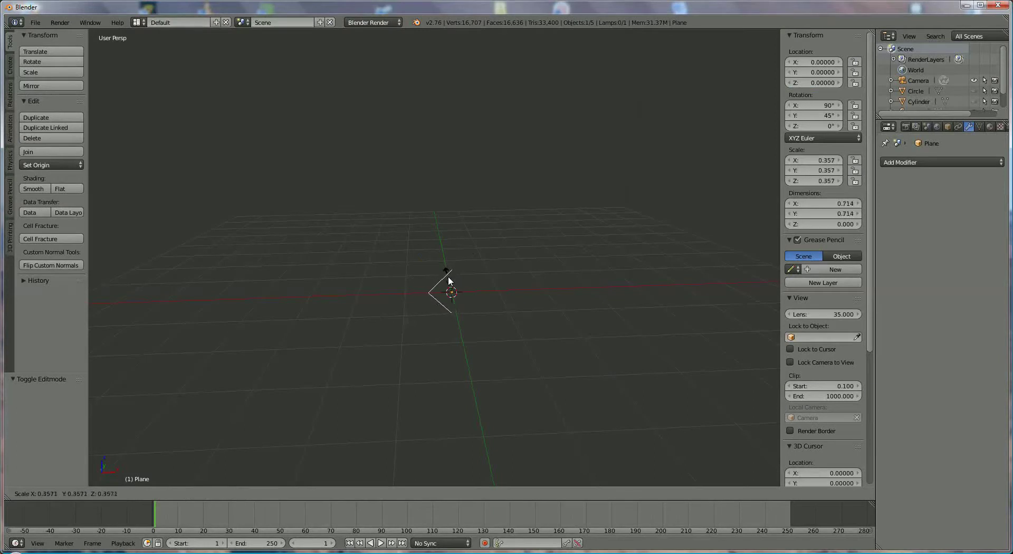
click(450, 283)
drag(482, 287, 381, 295)
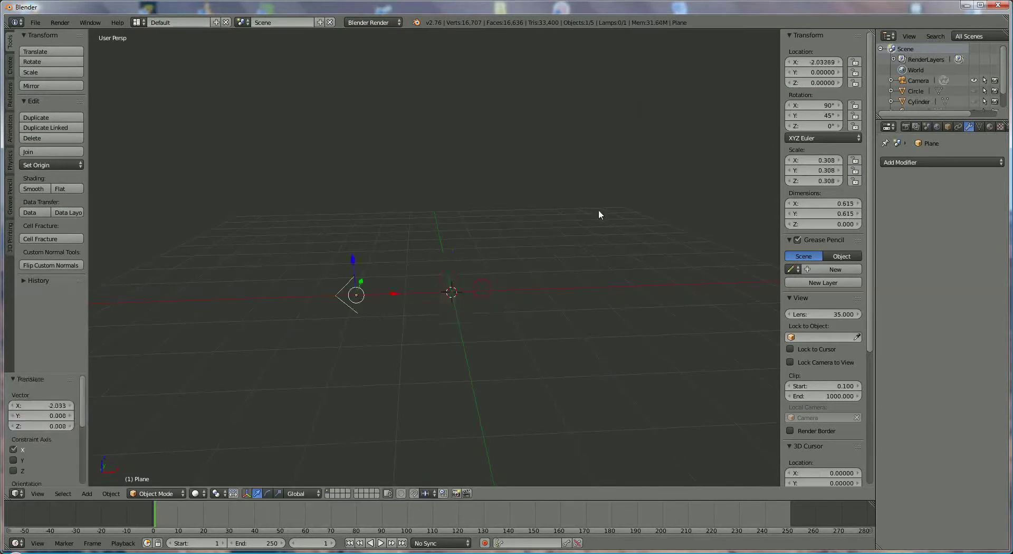
click(973, 102)
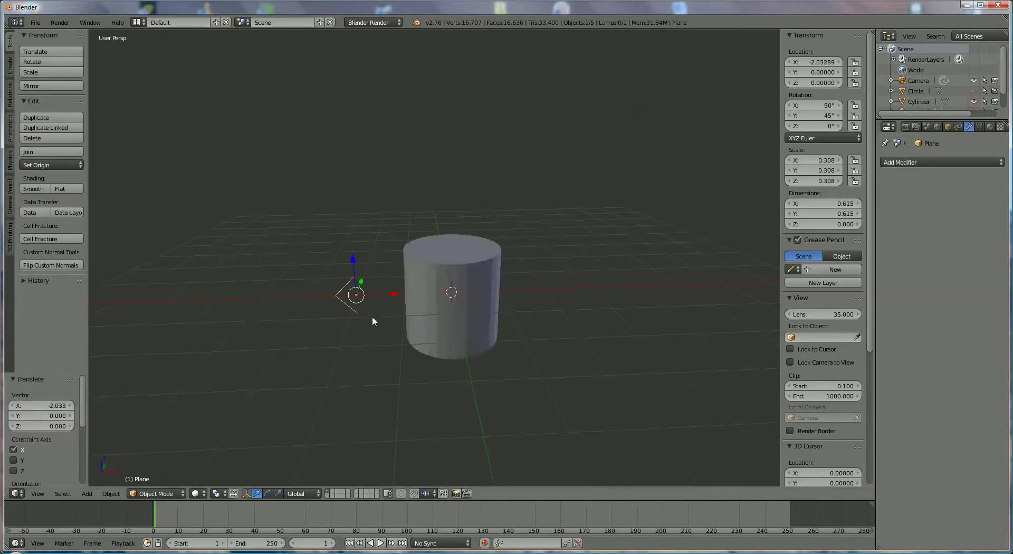
drag(391, 296, 443, 294)
scroll(483, 311, up, 5)
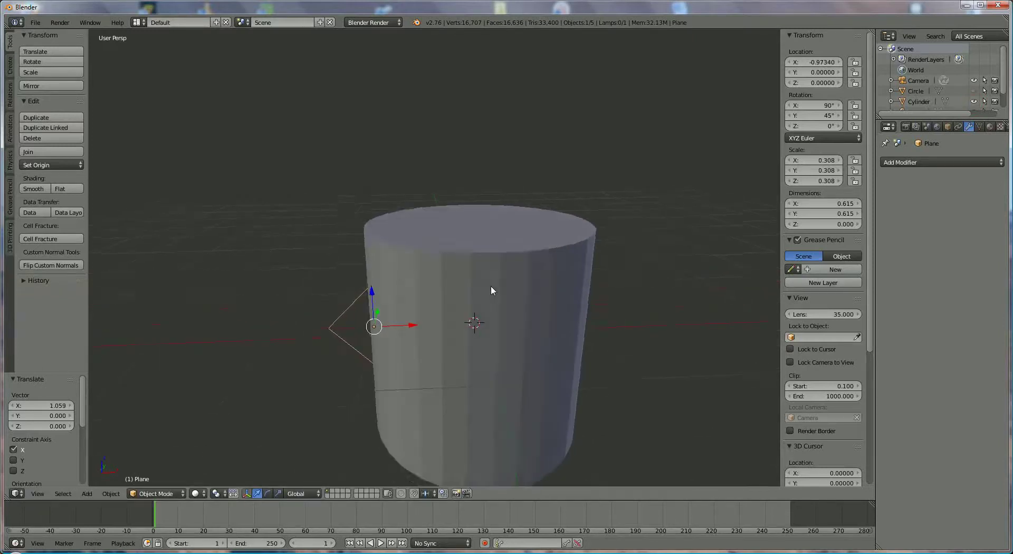
mouse_move(491, 291)
middle_down()
mouse_move(500, 276)
mouse_move(496, 302)
middle_up()
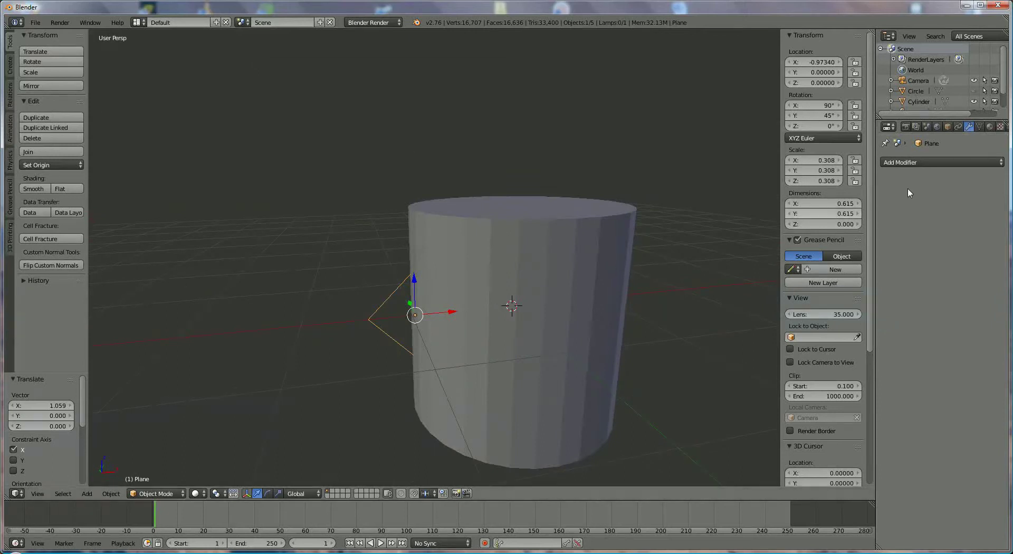
- Add a Screw modifier to the profile with the Cylinder as its axis object
click(922, 161)
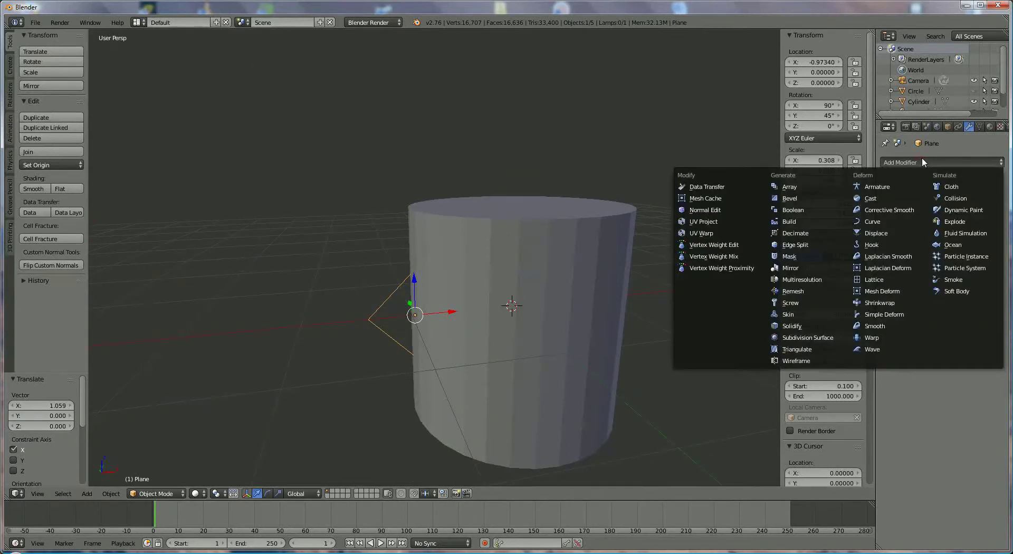
click(791, 302)
mouse_move(534, 279)
middle_down()
mouse_move(555, 277)
mouse_move(553, 292)
mouse_move(549, 283)
middle_up()
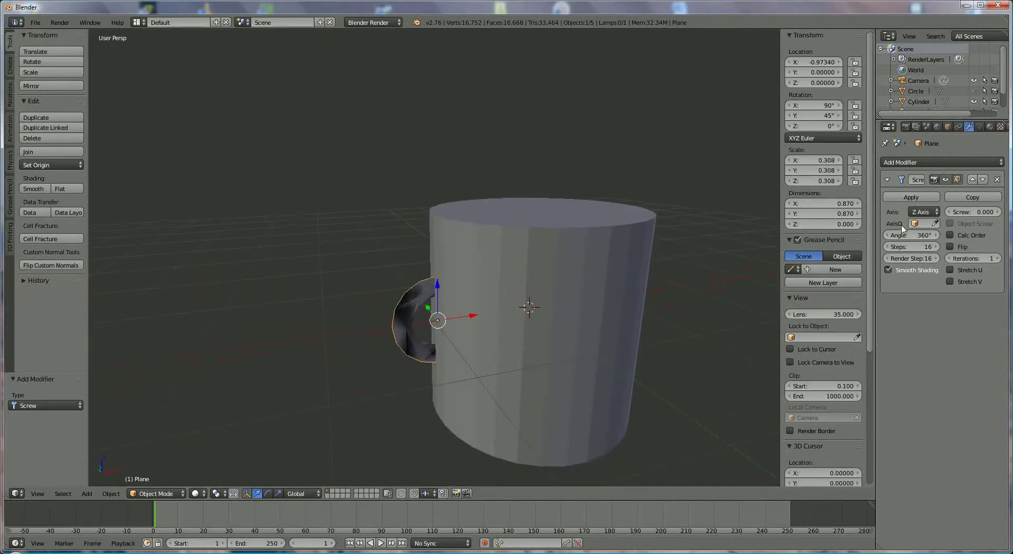
click(921, 223)
click(918, 260)
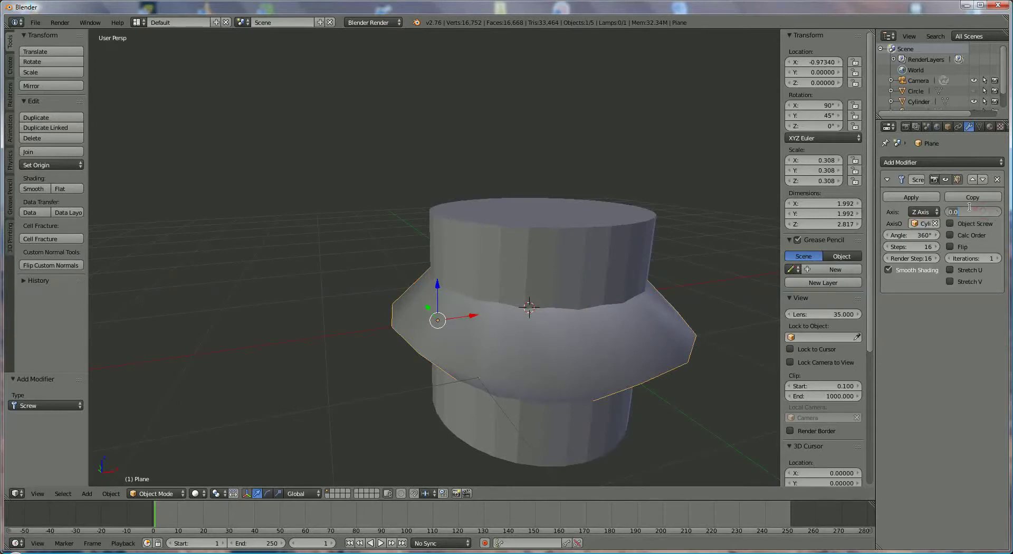
- Set the Screw modifier's angle to 720 and its screw offset to 6
text(1)
key(Return)
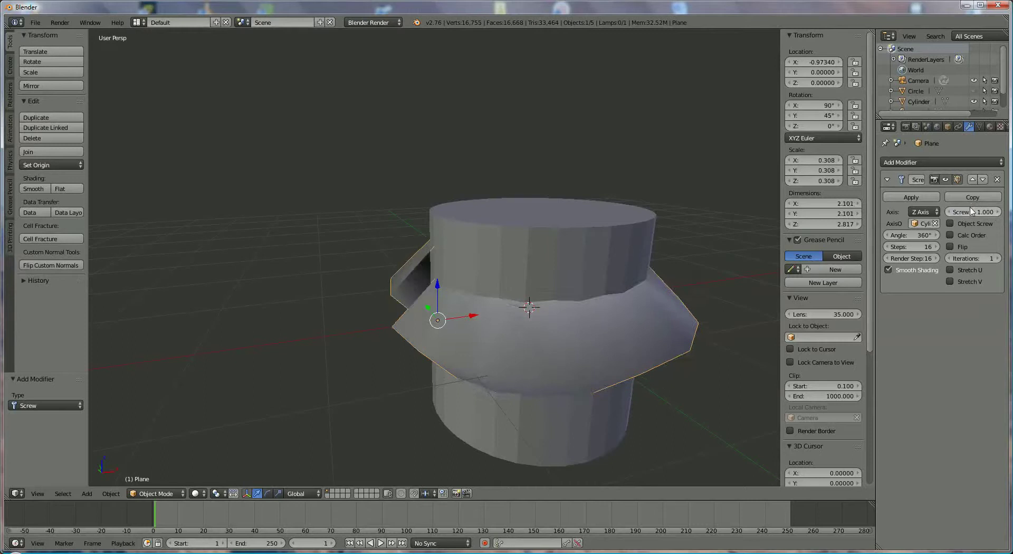
click(981, 214)
text(1.0)
key(Return)
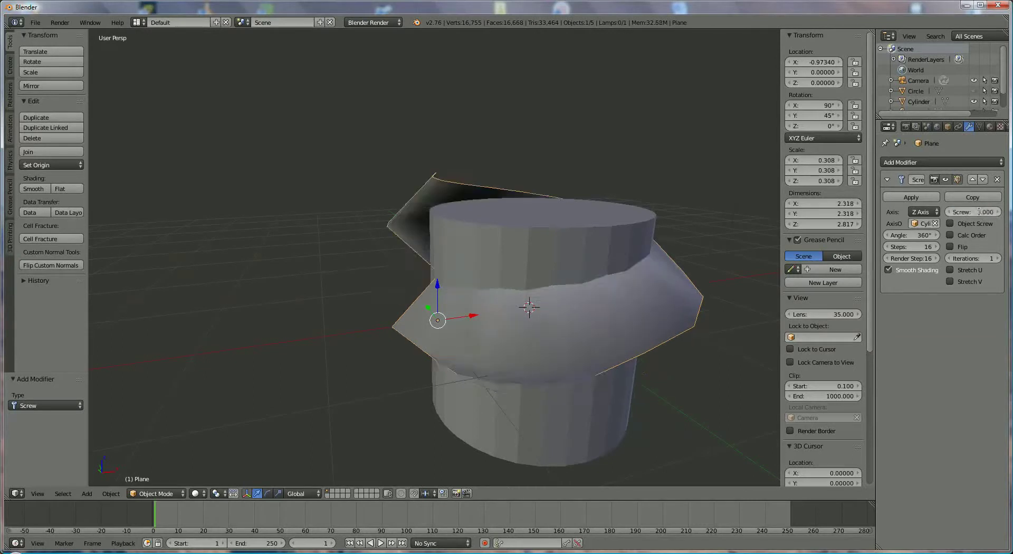
click(919, 236)
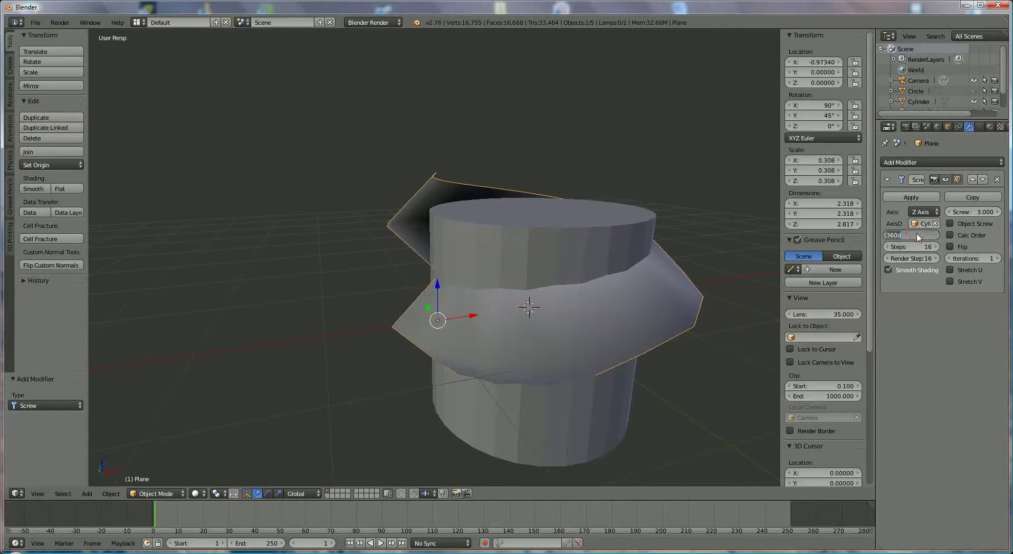
text(720)
key(Return)
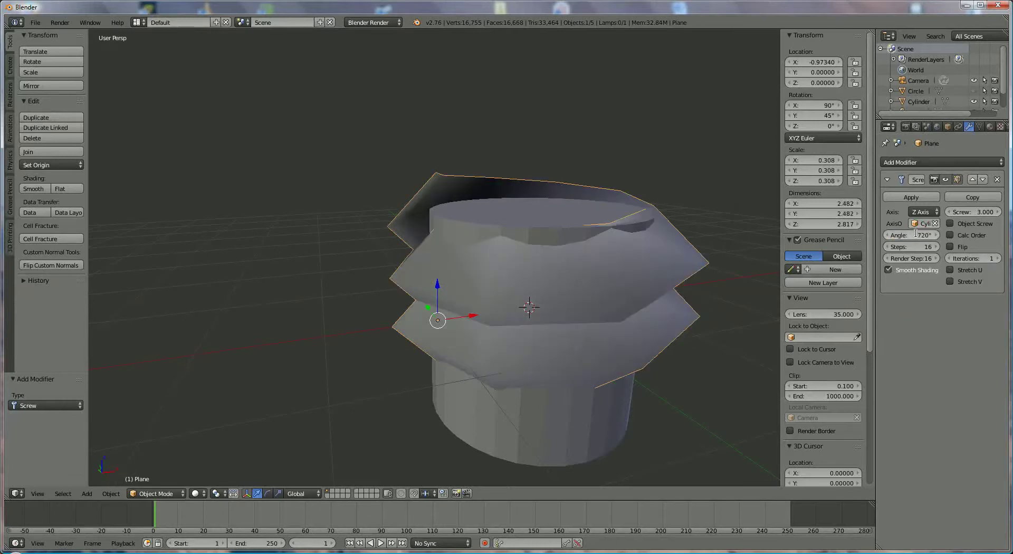
click(980, 211)
text(6)
key(Return)
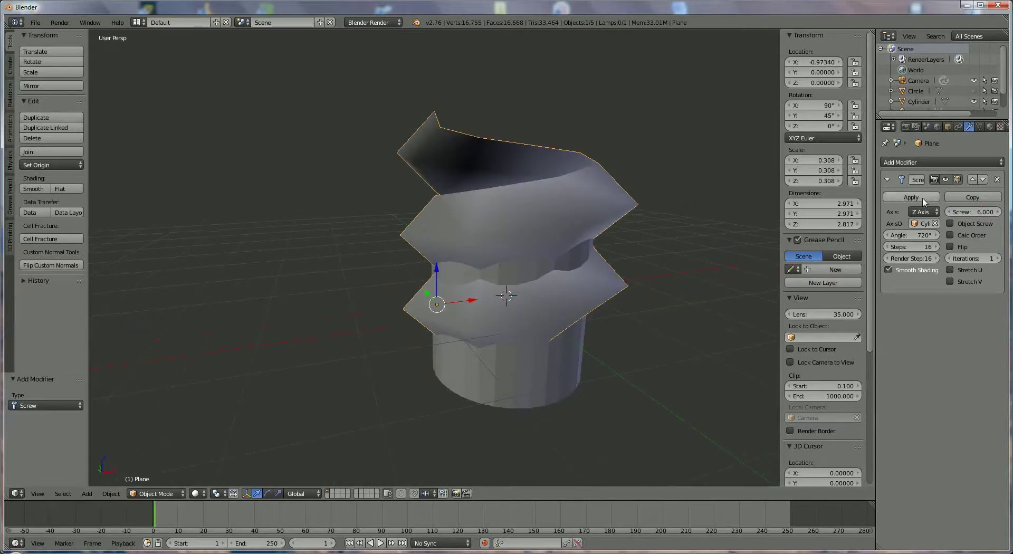
- Raise the Screw modifier's Steps to 130, then apply it from Object Mode
click(149, 493)
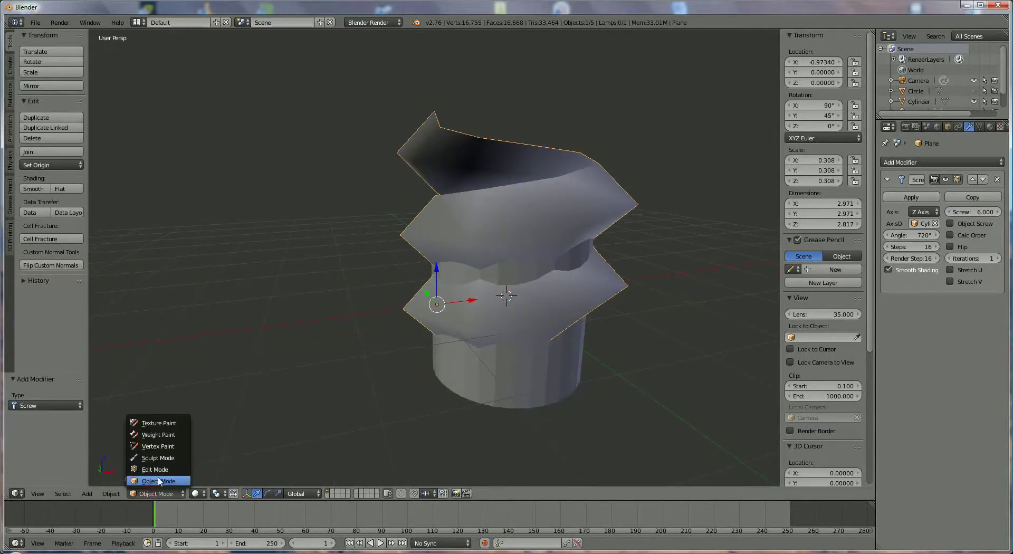
click(163, 475)
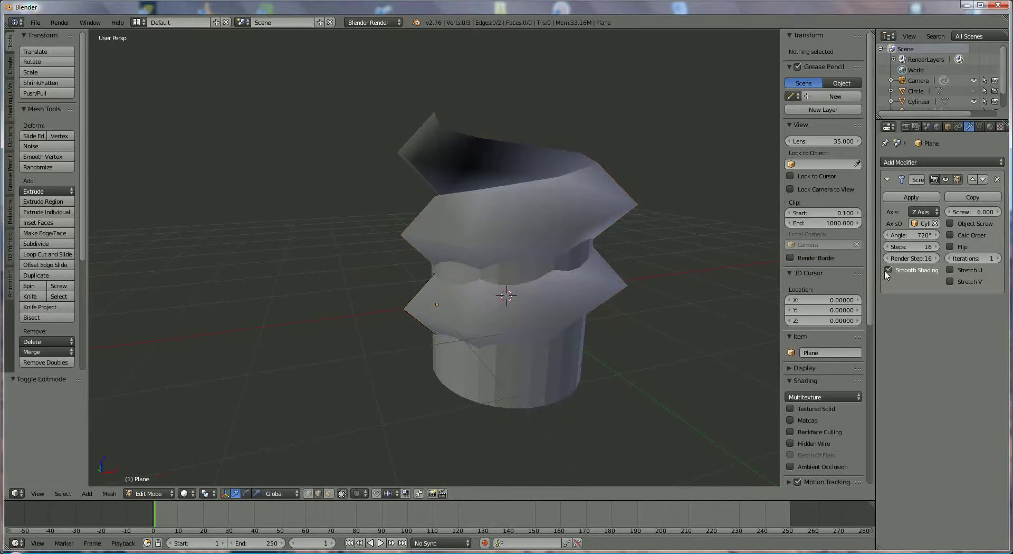
mouse_move(900, 247)
mouse_down()
mouse_move(967, 252)
mouse_move(902, 253)
mouse_up()
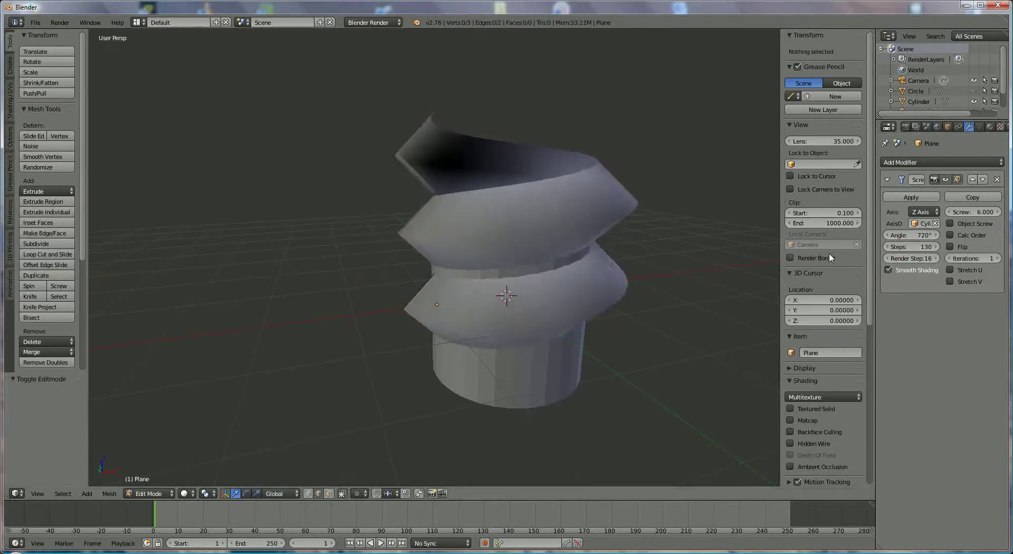
click(930, 198)
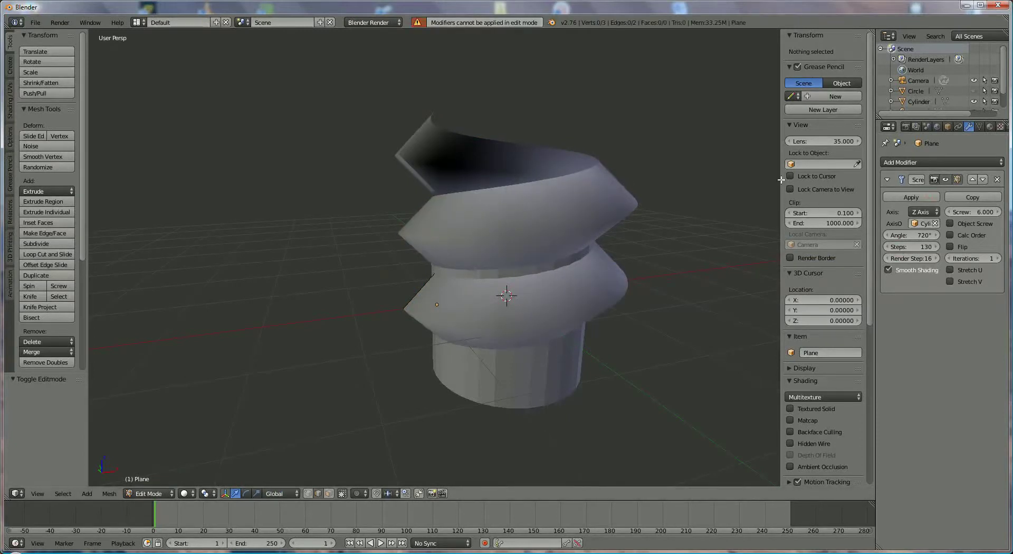
click(151, 494)
click(147, 482)
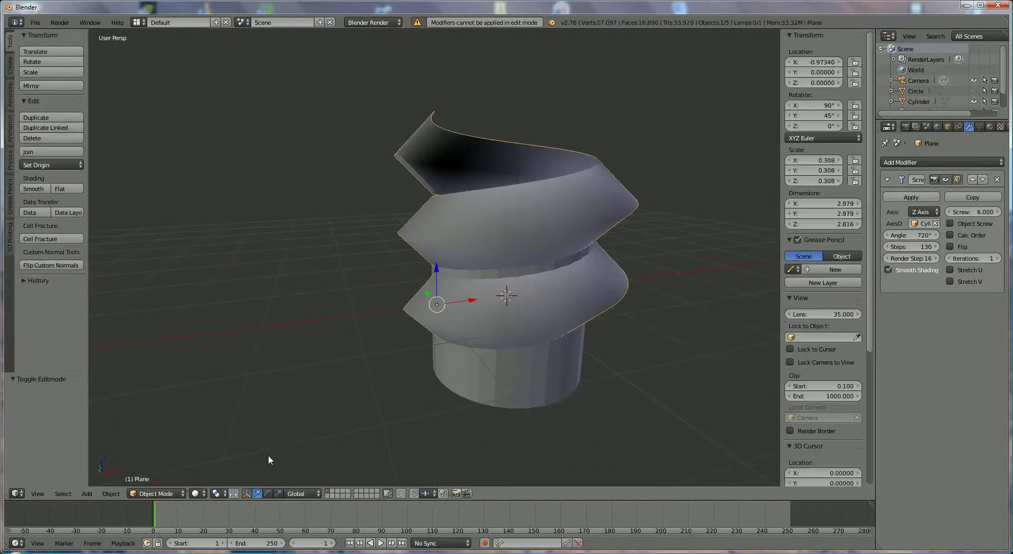
click(912, 197)
middle_drag(585, 275, 505, 304)
- Select the Cylinder and move it up along Z to 1.216
right_click(384, 281)
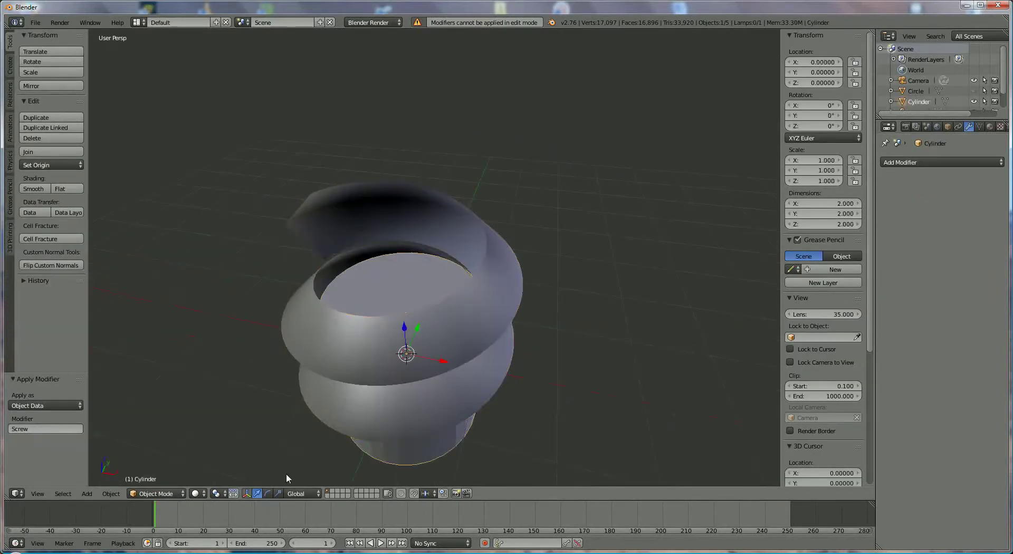
key(g)
key(z)
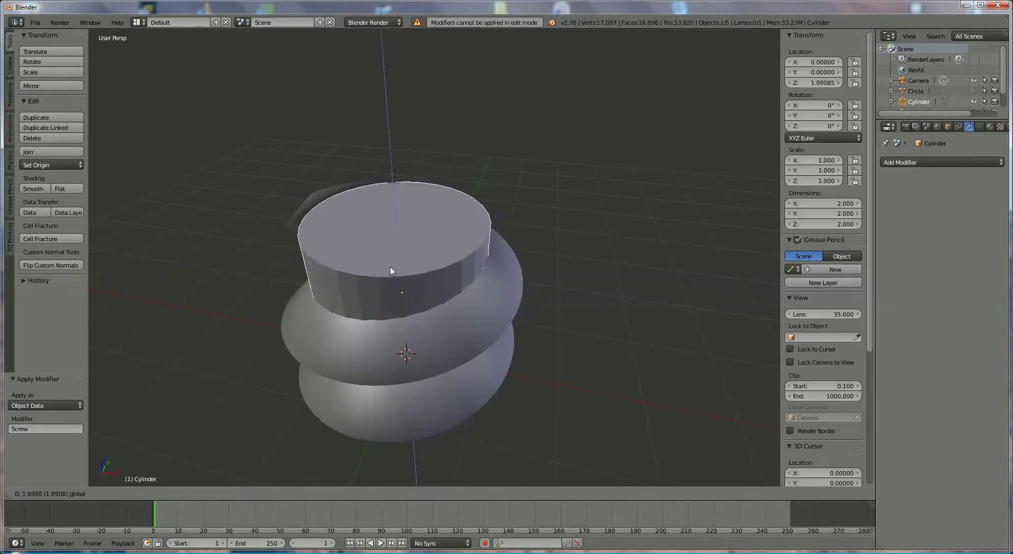
click(391, 256)
middle_drag(449, 317, 472, 269)
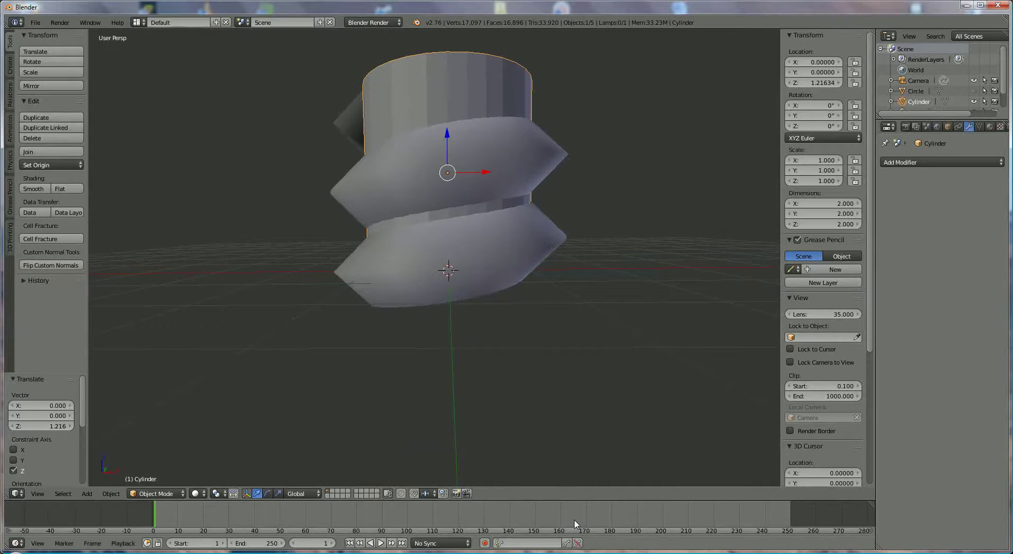